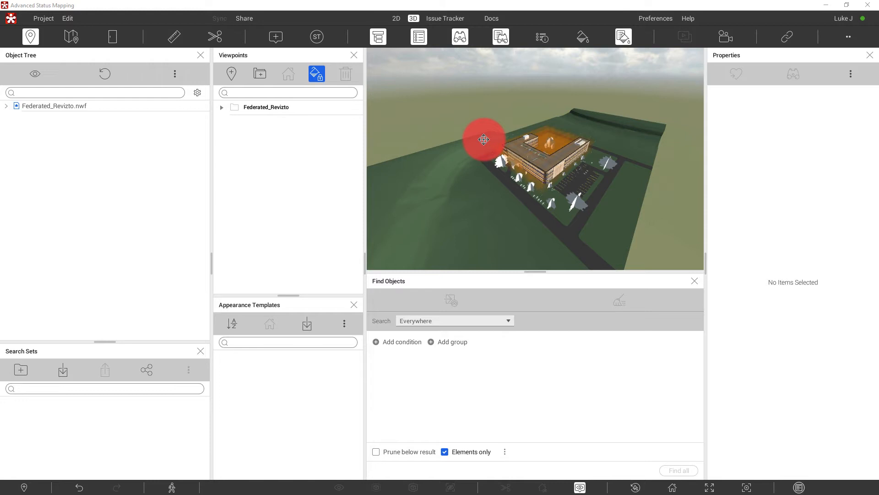
pyautogui.moveTo(484, 139); pyautogui.dragTo(481, 101)
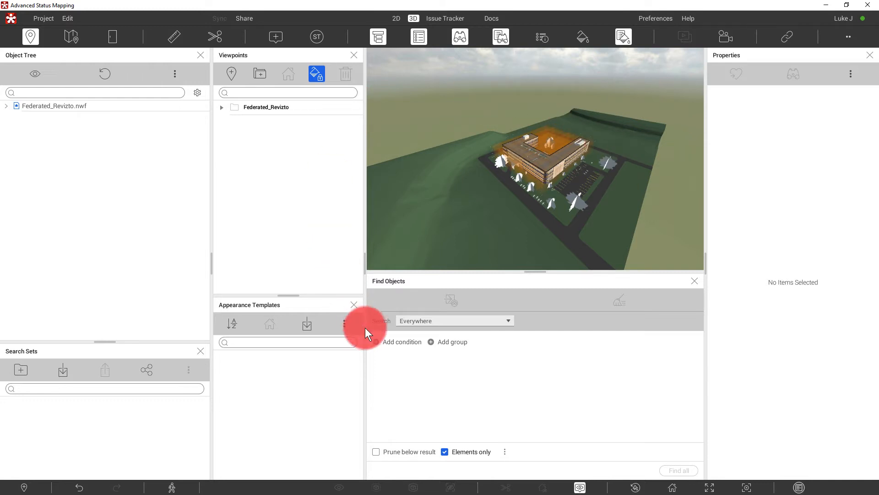
pyautogui.click(320, 72)
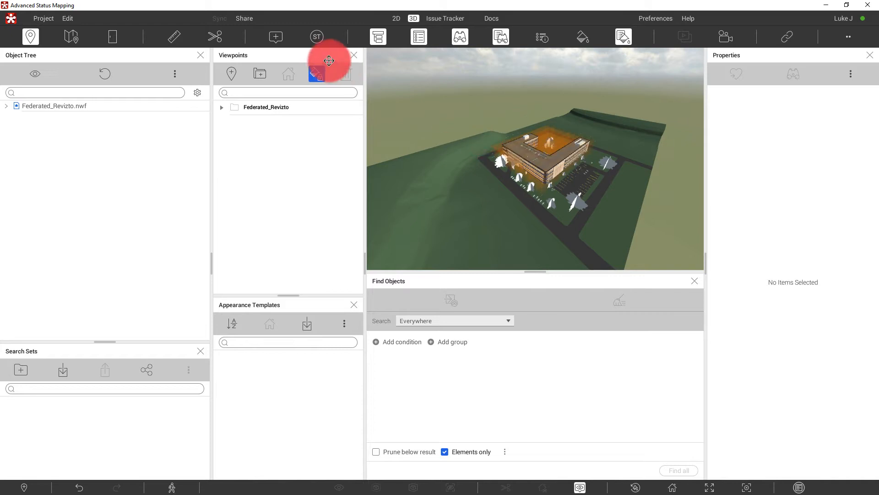
# Step: Start the project's first stamp template and enter Clash Sync as its new category
pyautogui.click(317, 40)
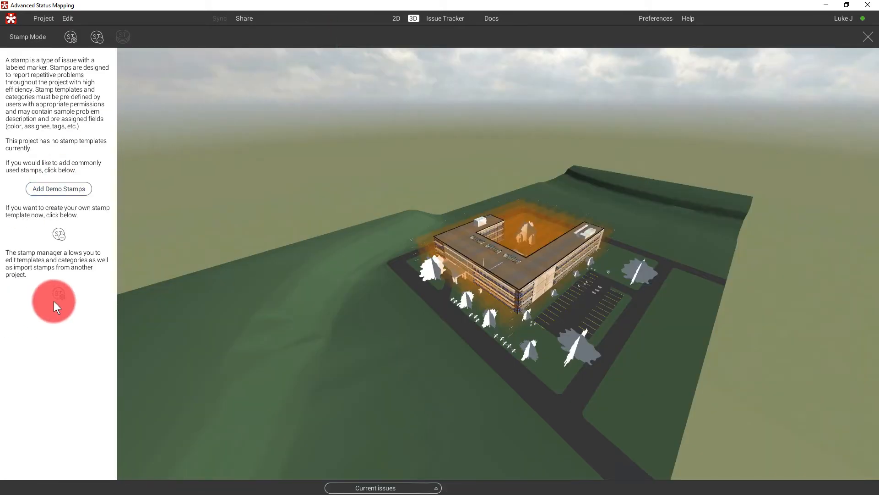
pyautogui.click(61, 236)
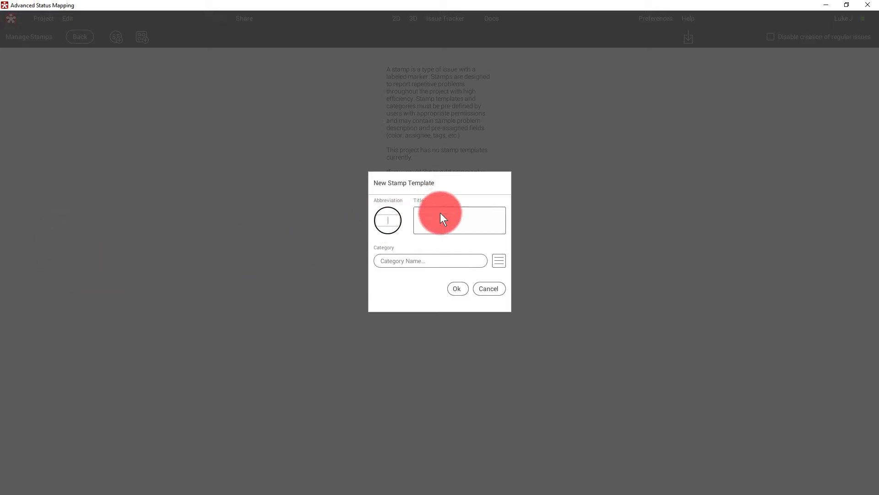
pyautogui.click(416, 261)
pyautogui.write('Clashe')
pyautogui.press('BackSpace')
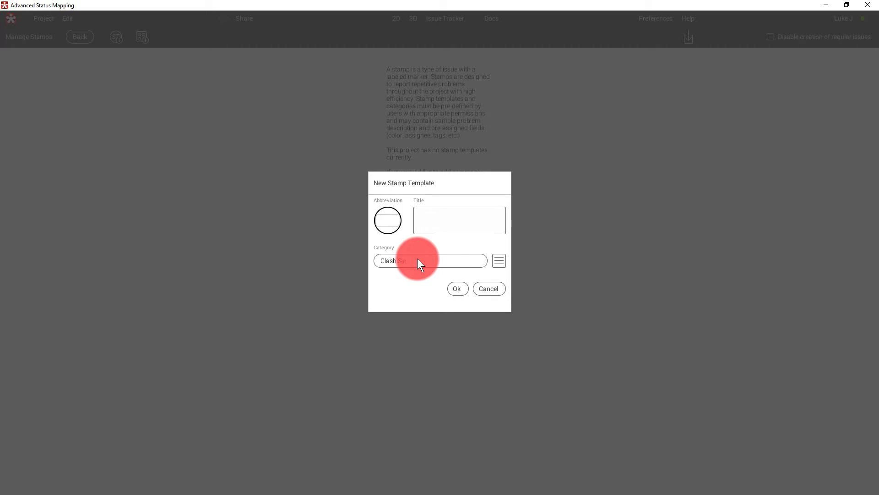
# Step: Give the new stamp template the abbreviation AR and the title Architectural Clash, and create it
pyautogui.click(383, 216)
pyautogui.write('AR')
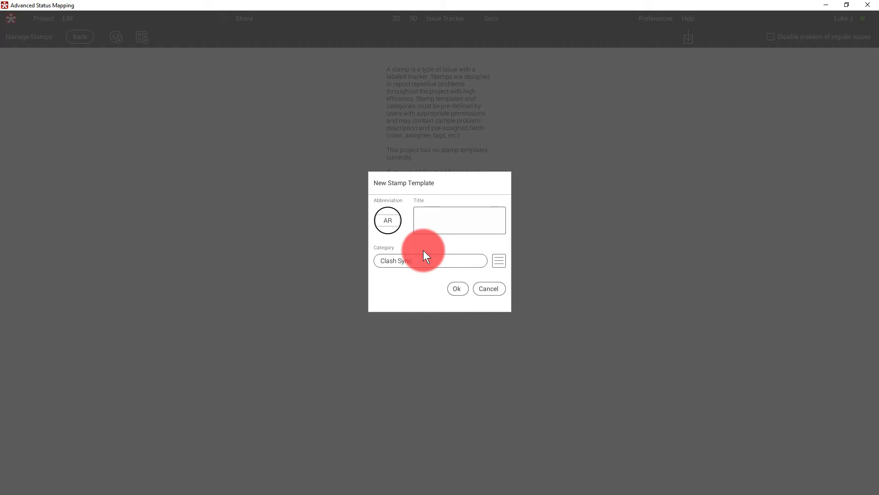
pyautogui.write('Architecutral')
pyautogui.press('BackSpace')
pyautogui.press('BackSpace')
pyautogui.press('BackSpace')
pyautogui.press('BackSpace')
pyautogui.press('BackSpace')
pyautogui.press('BackSpace')
pyautogui.write('tural Clash')
pyautogui.press('Return')
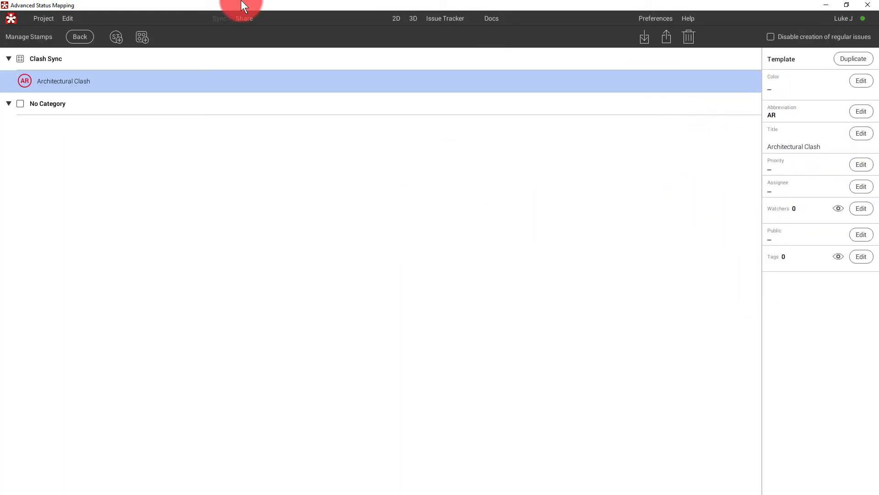
# Step: Set the Architectural Clash stamp's priority to Major and assign it to the second listed team member
pyautogui.click(298, 59)
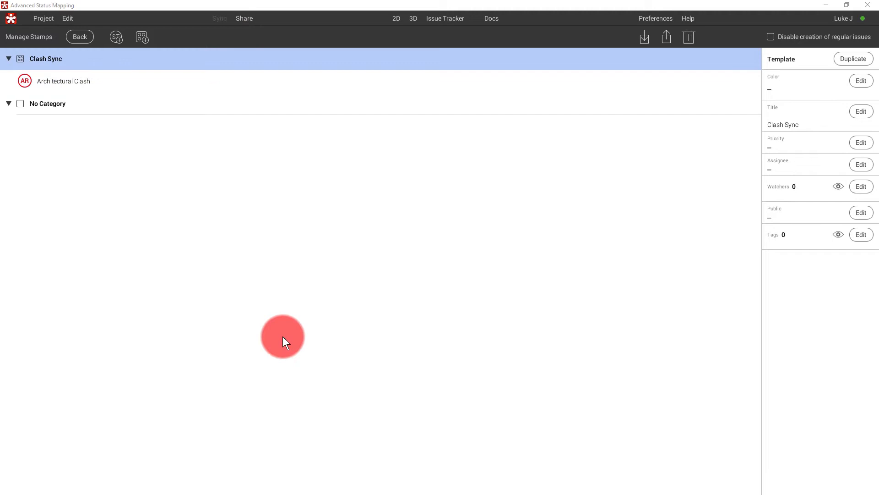
pyautogui.click(59, 81)
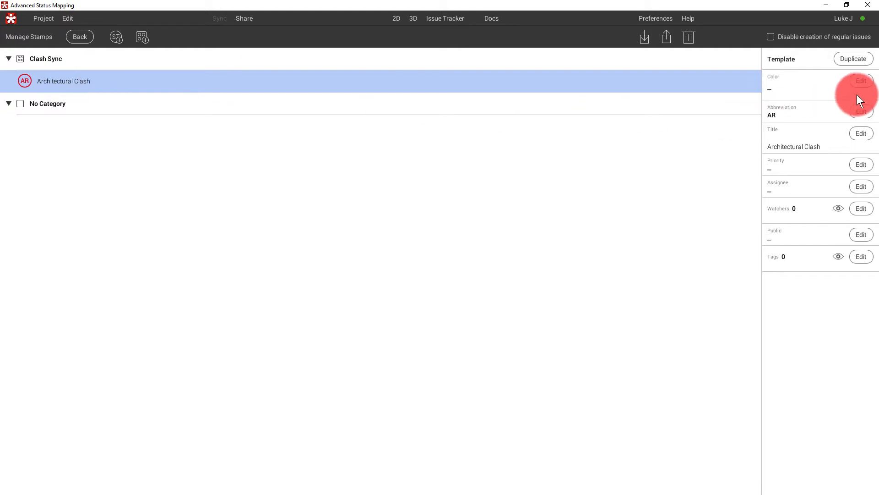
pyautogui.click(861, 164)
pyautogui.click(784, 112)
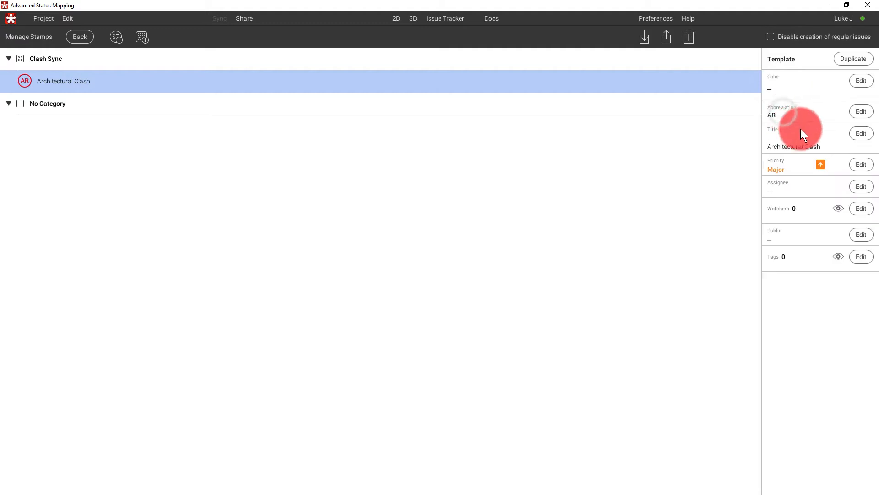
pyautogui.click(857, 188)
pyautogui.click(51, 119)
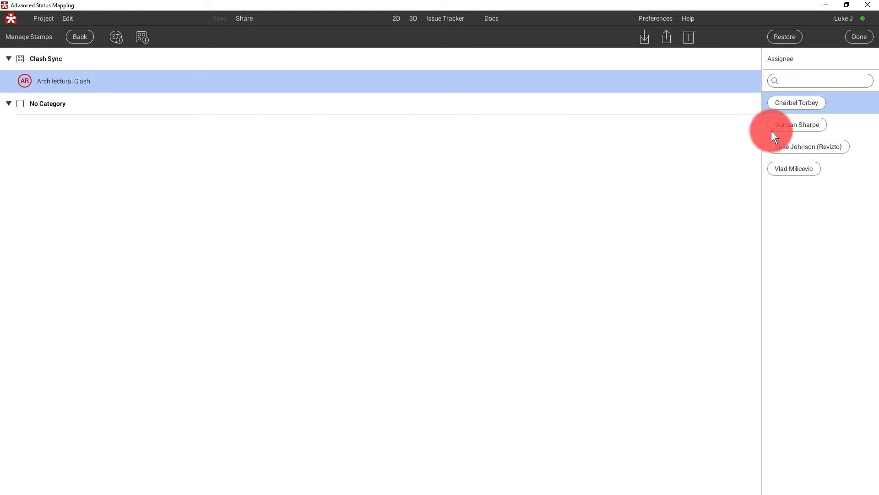
pyautogui.click(786, 125)
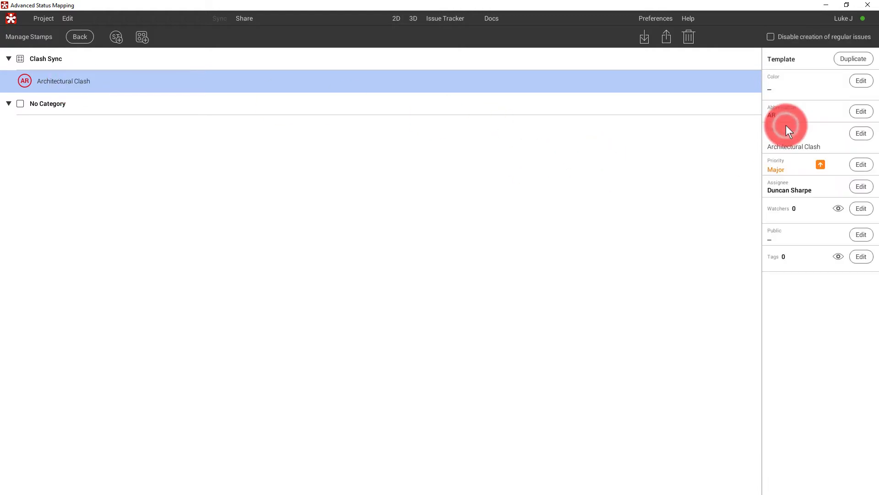
# Step: Add a new Architectural tag to the Architectural Clash stamp template
pyautogui.click(858, 258)
pyautogui.click(792, 72)
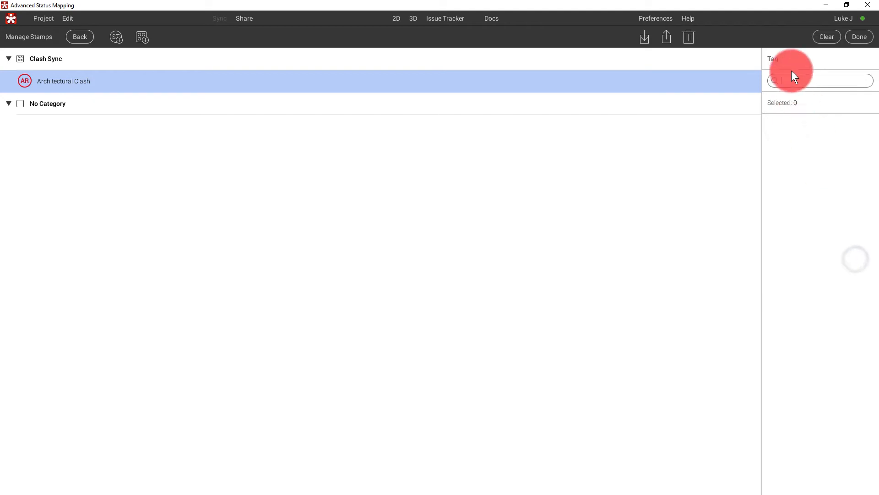
pyautogui.write('Architectural')
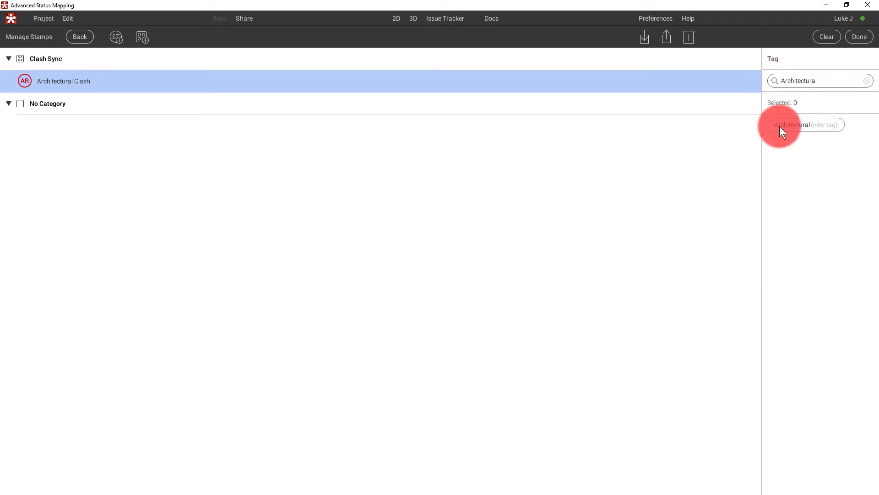
pyautogui.click(792, 125)
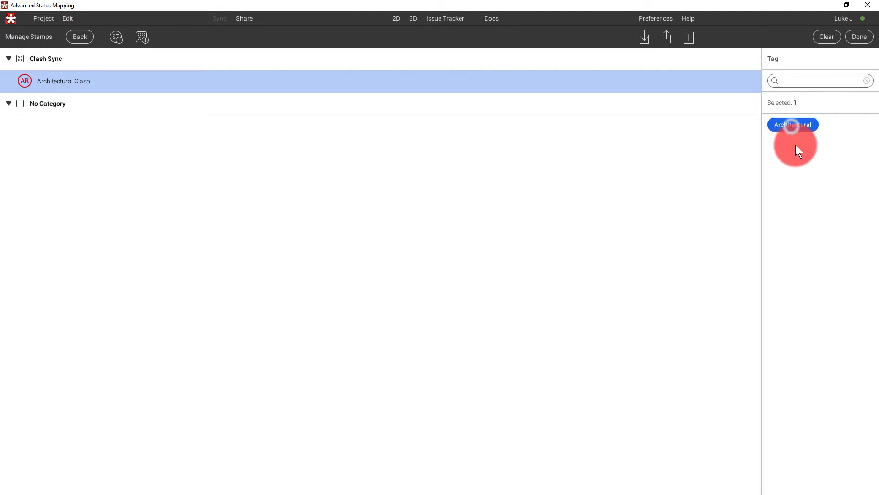
pyautogui.click(857, 37)
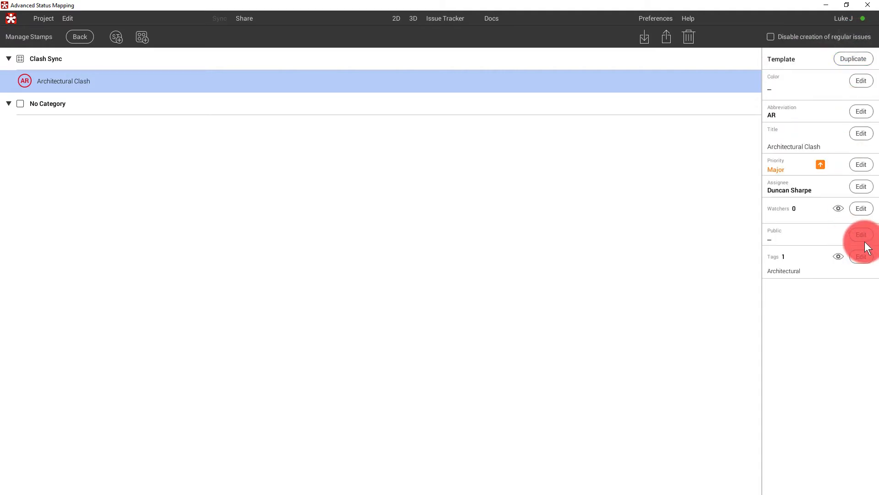
# Step: Set the Clash Sync category's Public option to Yes and check the Architectural Clash stamp's settings
pyautogui.click(48, 59)
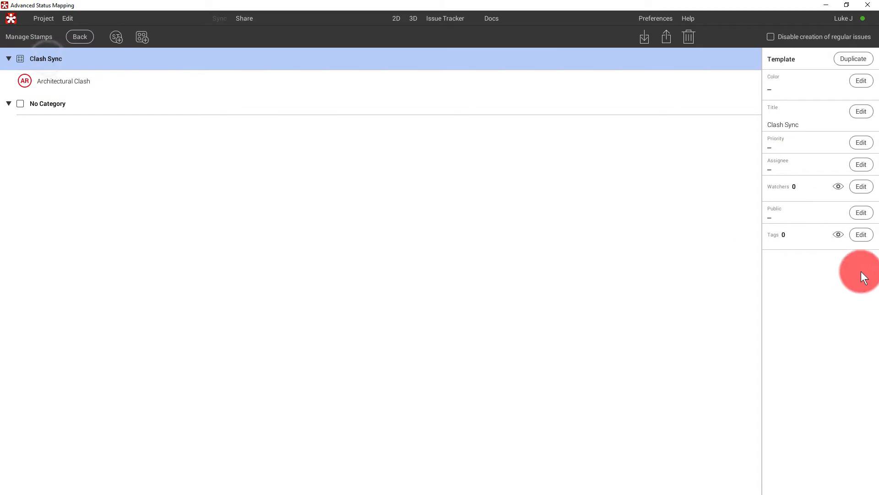
pyautogui.click(857, 213)
pyautogui.click(795, 82)
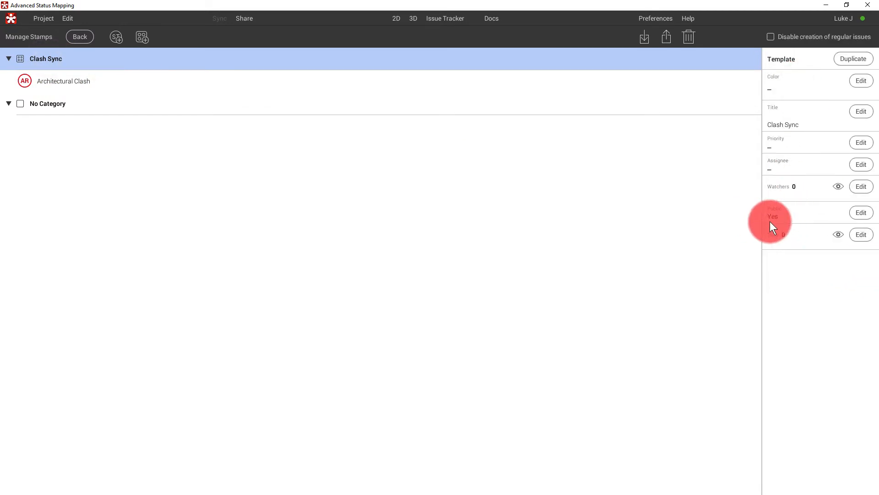
pyautogui.click(81, 73)
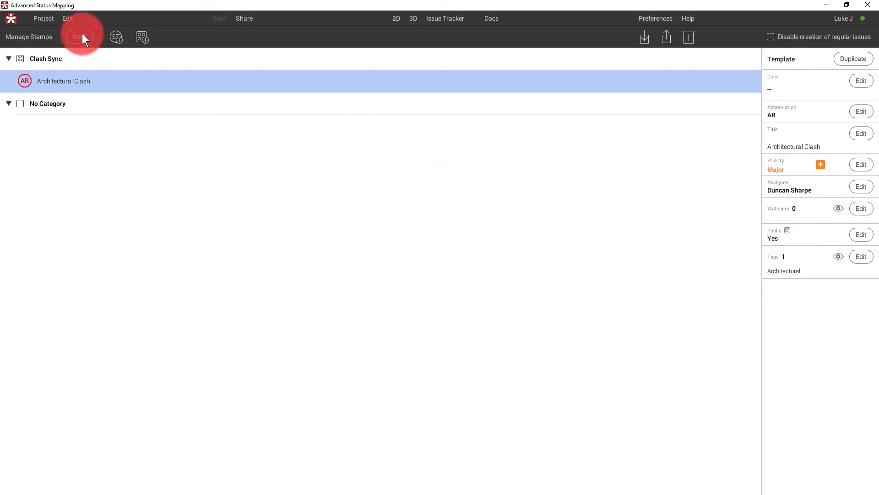
# Step: Create a stamp template in the Clash Sync category with the abbreviation ST and the title Structural Clash
pyautogui.click(117, 36)
pyautogui.write('ST')
pyautogui.press('Tab')
pyautogui.write('S')
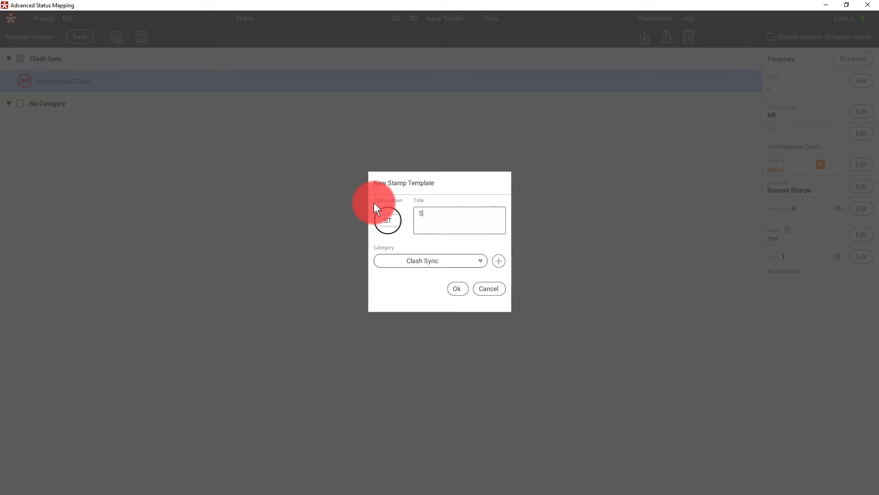
pyautogui.write('tructural Clash')
pyautogui.press('Return')
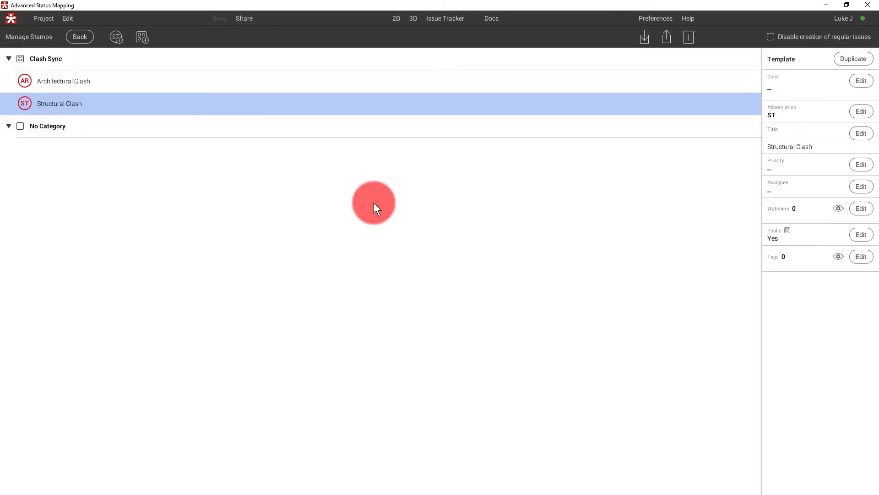
# Step: Set the Structural Clash stamp's color to blue and its priority to Major
pyautogui.click(861, 80)
pyautogui.click(814, 190)
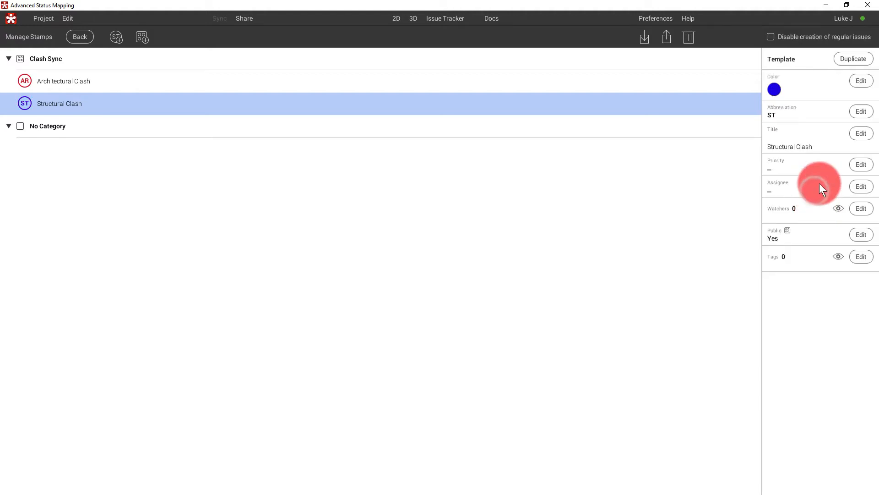
pyautogui.click(857, 168)
pyautogui.click(781, 110)
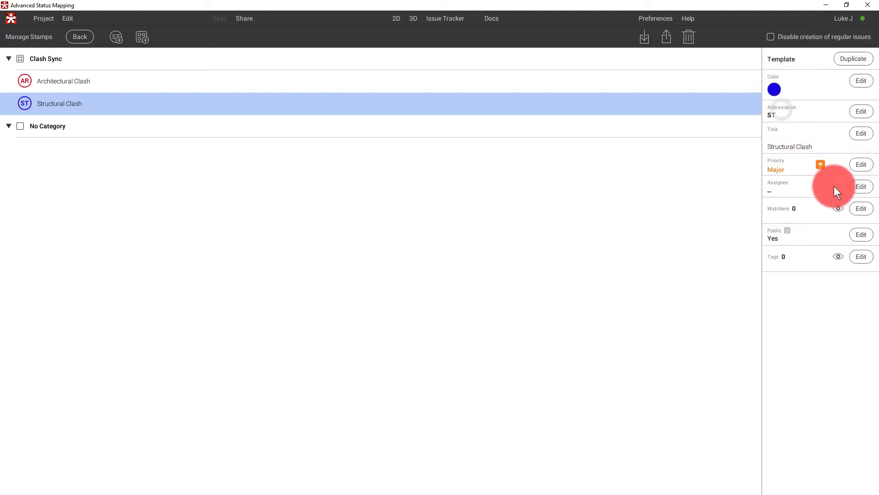
# Step: Assign the Structural Clash stamp to the first listed team member and add a new Structural tag
pyautogui.click(852, 189)
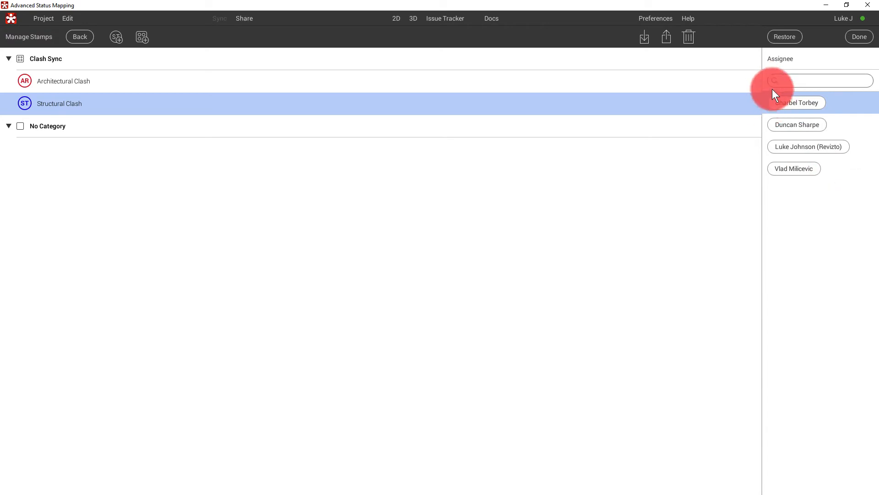
pyautogui.click(792, 103)
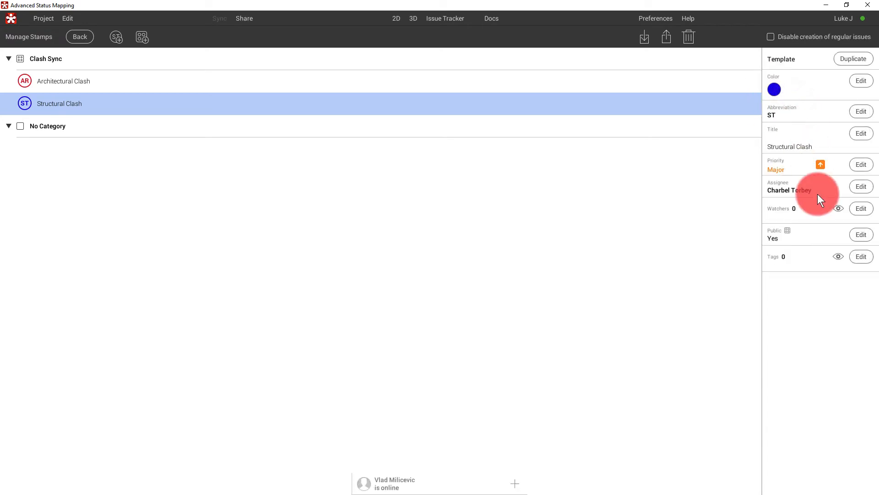
pyautogui.click(852, 259)
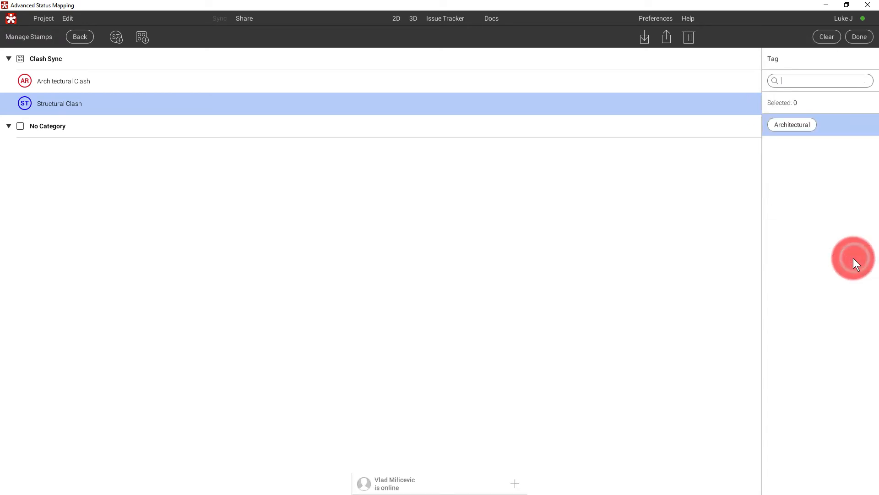
pyautogui.write('Structural')
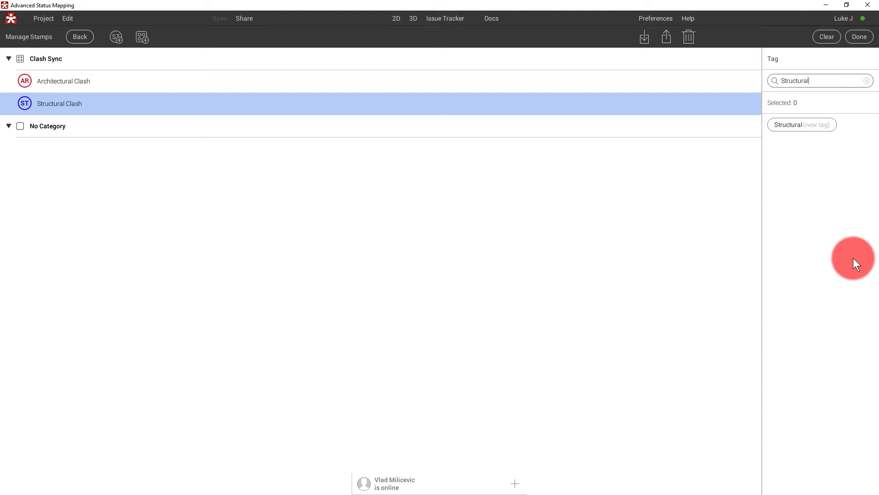
pyautogui.click(821, 137)
pyautogui.click(859, 37)
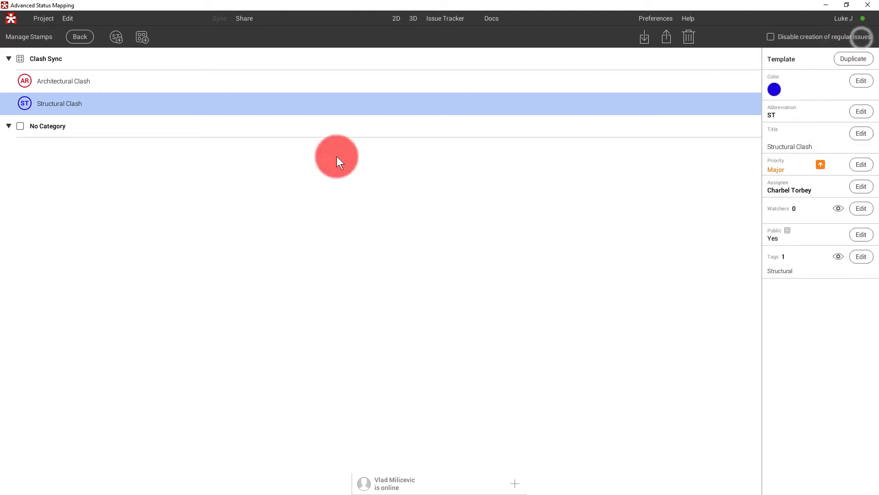
# Step: Create a stamp template in the Clash Sync category with the abbreviation ME and the title Mechanical Clash
pyautogui.click(116, 38)
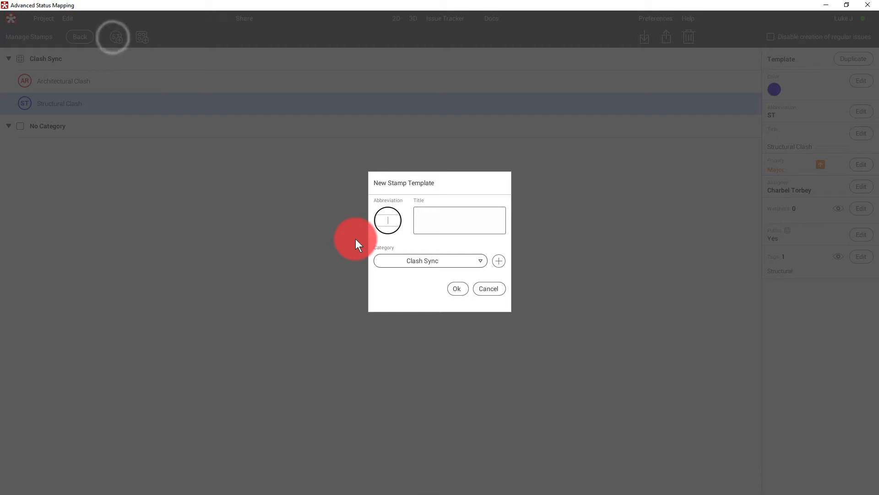
pyautogui.write('MEMe')
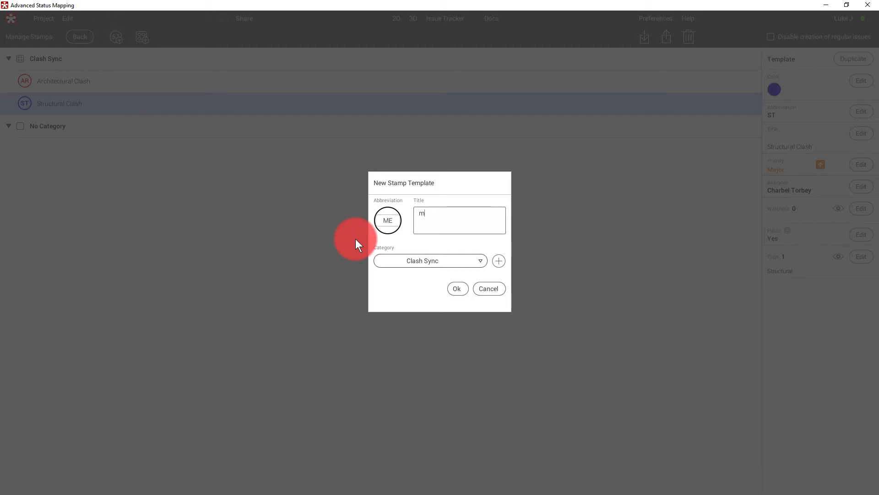
pyautogui.write('chanical Clash')
pyautogui.press('Return')
# Step: Set the Mechanical Clash stamp's color to purple and its priority to Major
pyautogui.click(859, 81)
pyautogui.click(832, 223)
pyautogui.click(862, 165)
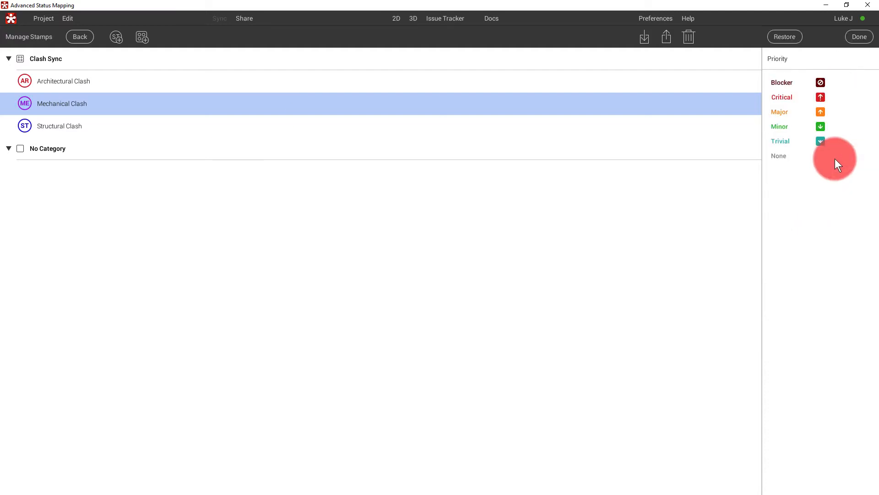
pyautogui.click(784, 112)
# Step: Assign the Mechanical Clash stamp to the last listed team member and add a new Mechanical tag
pyautogui.click(861, 187)
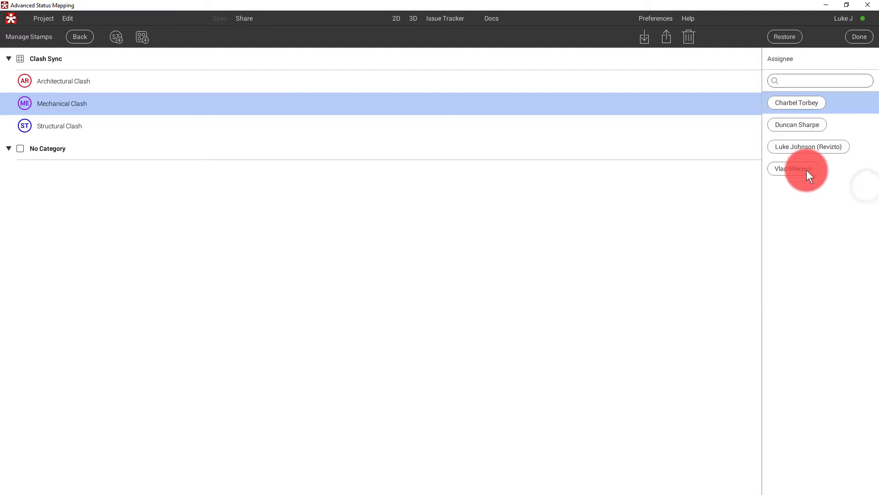
pyautogui.click(791, 168)
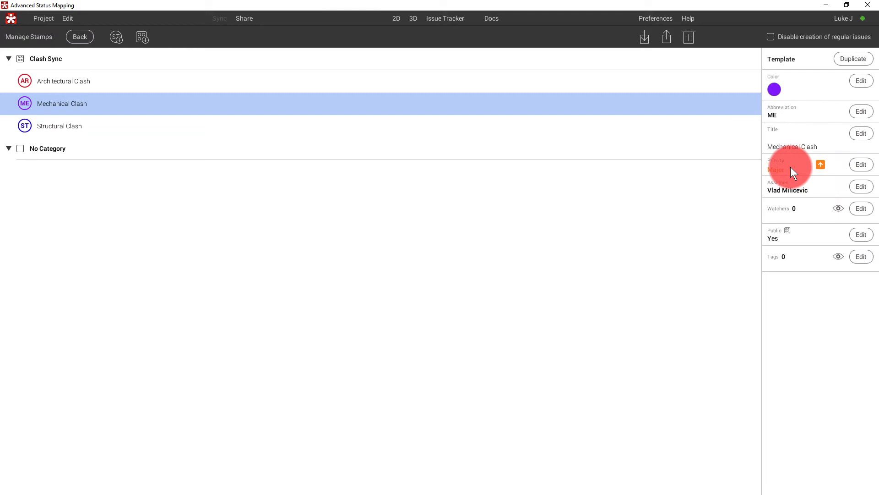
pyautogui.click(860, 257)
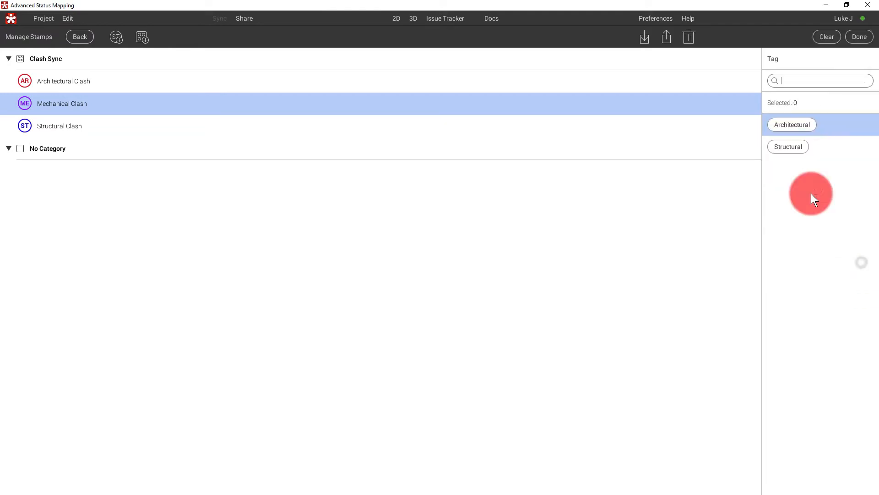
pyautogui.write('Mechanicall')
pyautogui.click(793, 118)
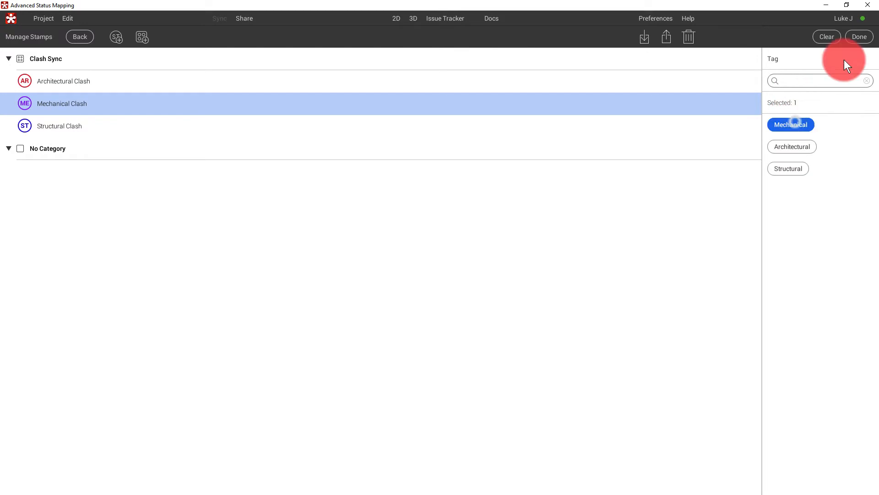
pyautogui.click(860, 37)
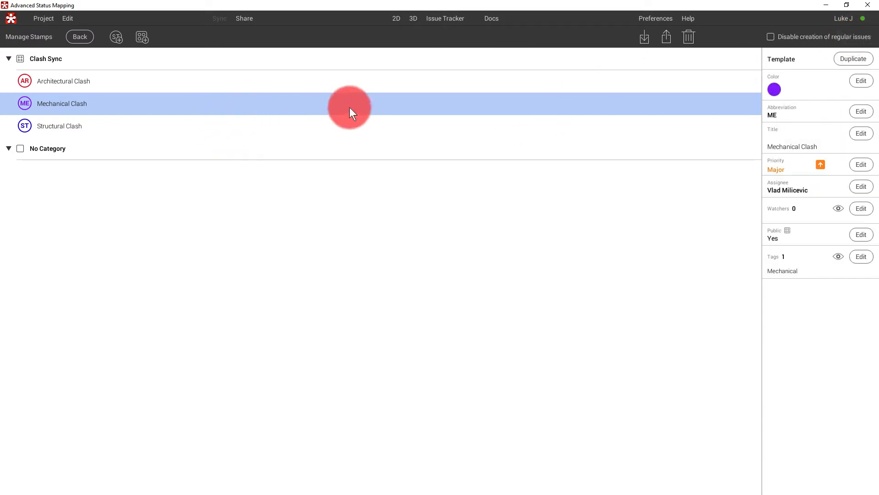
# Step: Review the Architectural Clash template, then leave stamp management and expand the Clash Sync category in stamp mode
pyautogui.click(65, 87)
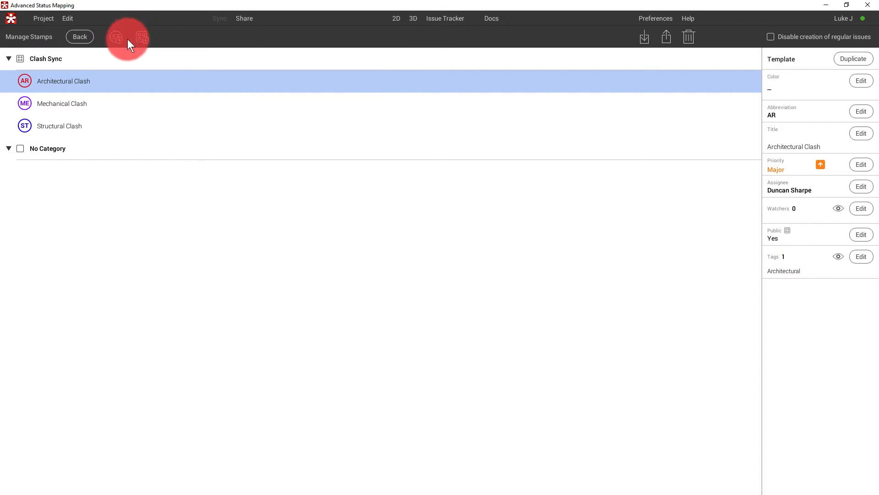
pyautogui.click(90, 37)
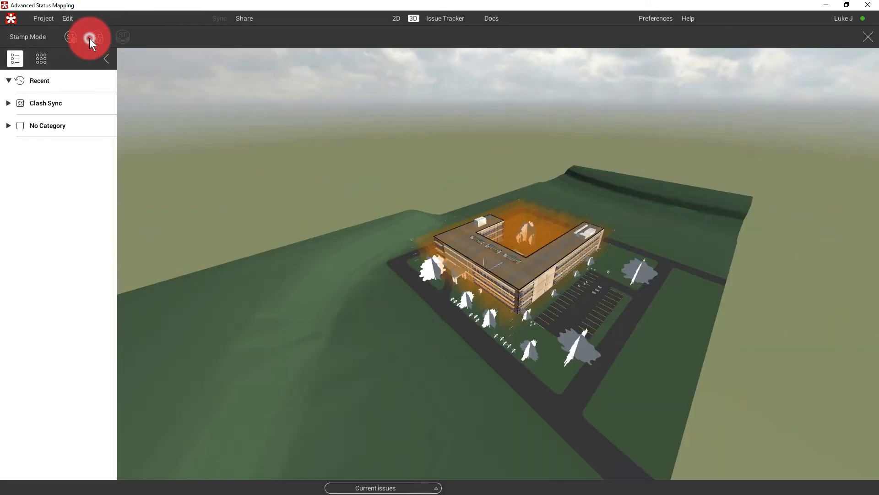
pyautogui.click(15, 101)
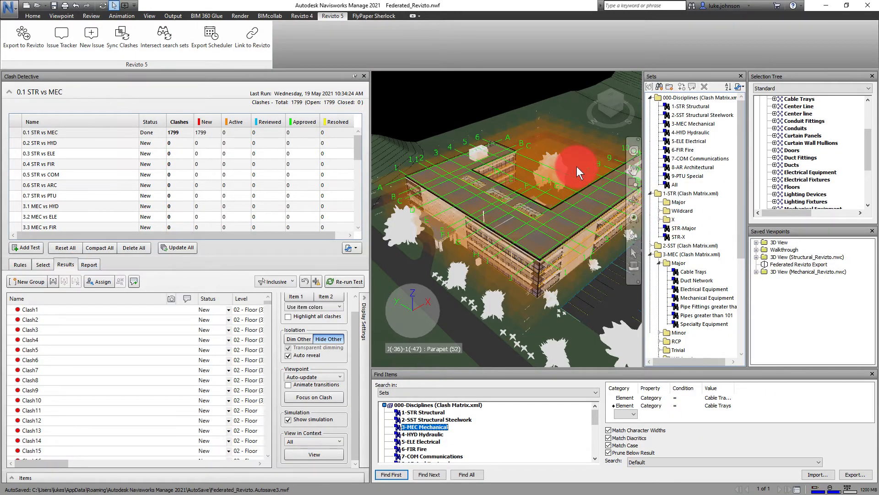
# Step: Switch to Navisworks, select the Mechanical model in the collapsed selection tree and restore the Federated Revizto Export viewpoint
pyautogui.scroll(3, 825, 124)
pyautogui.click(760, 114)
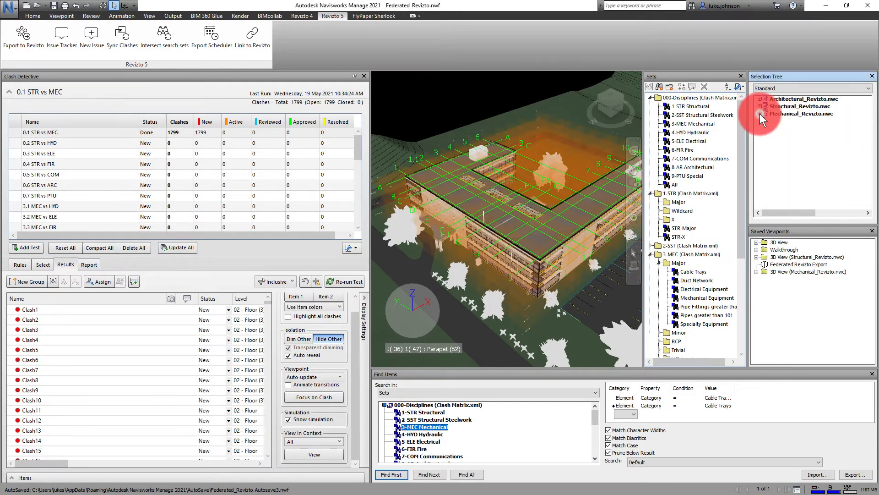
pyautogui.click(780, 106)
pyautogui.click(780, 113)
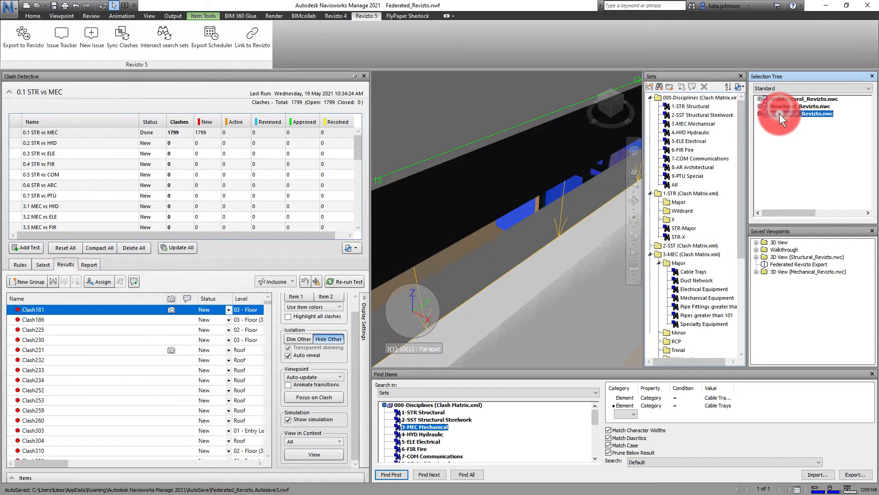
pyautogui.click(783, 264)
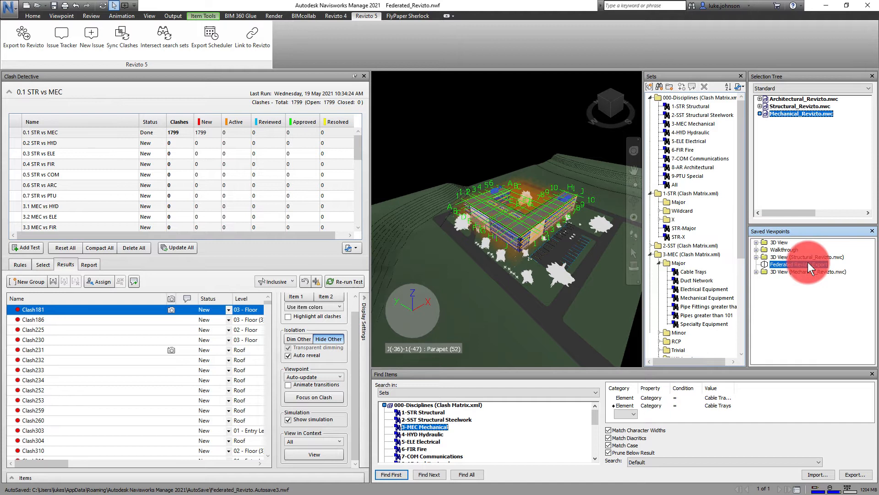
# Step: Reset the 0.1 STR vs MEC clash test and run it again, removing the result filter
pyautogui.rightClick(68, 133)
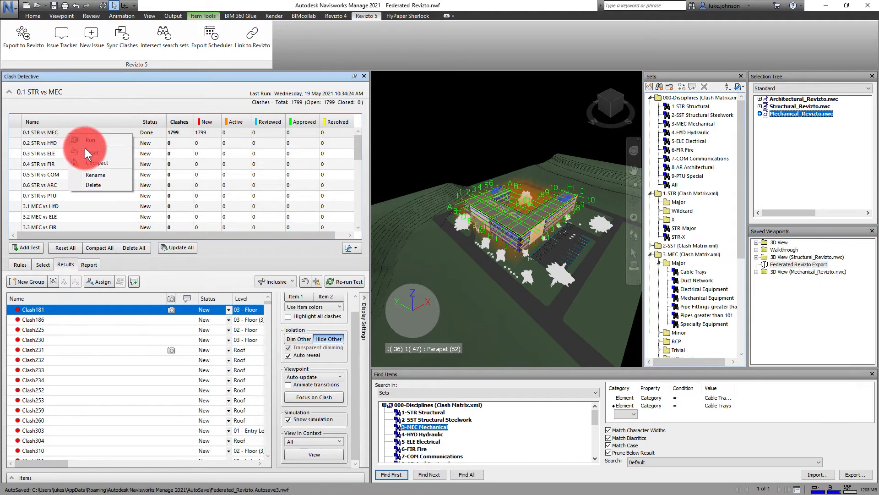
pyautogui.click(106, 153)
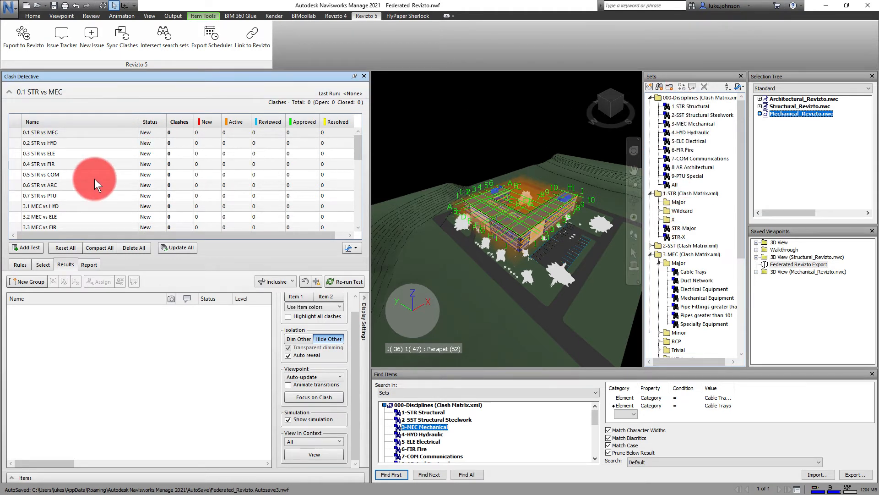
pyautogui.click(62, 132)
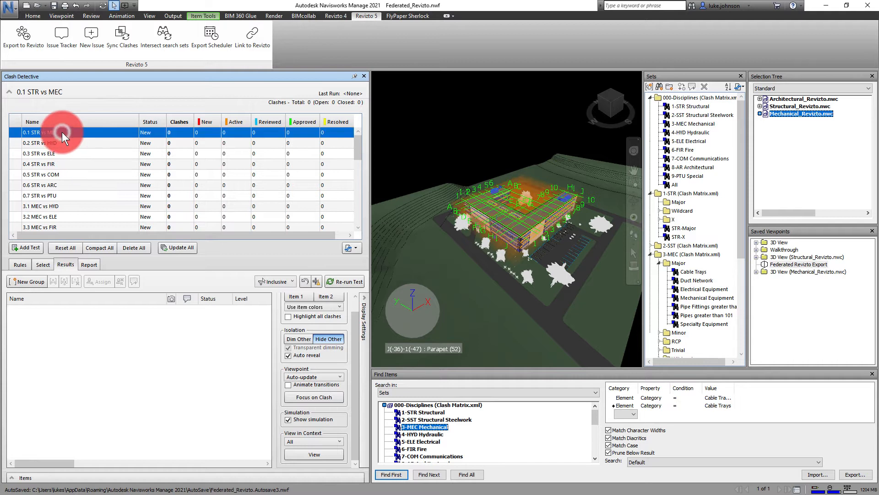
pyautogui.rightClick(62, 132)
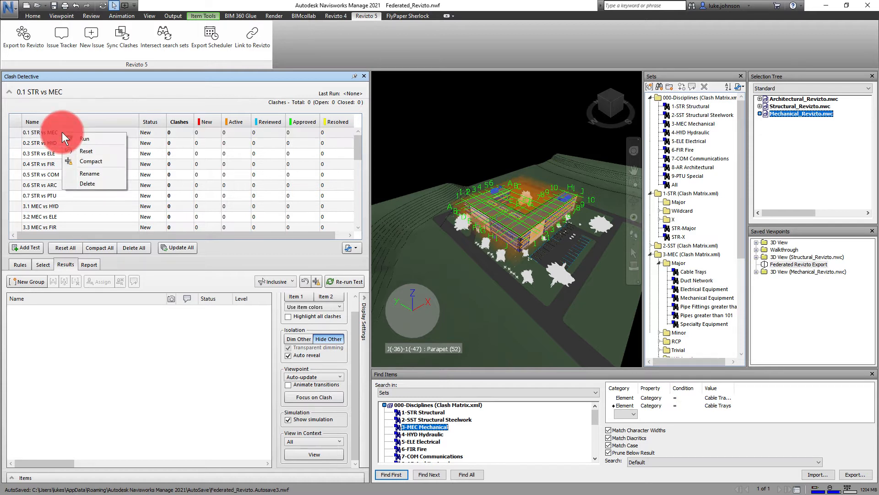
pyautogui.click(85, 138)
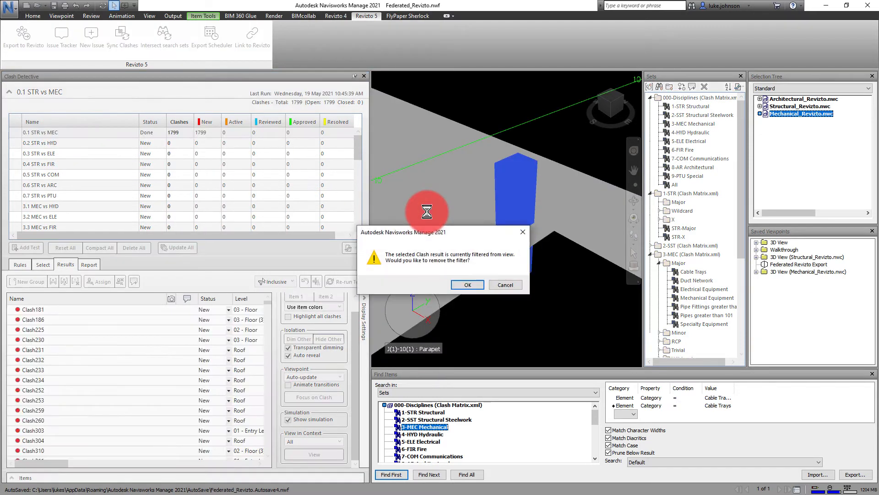
pyautogui.click(467, 284)
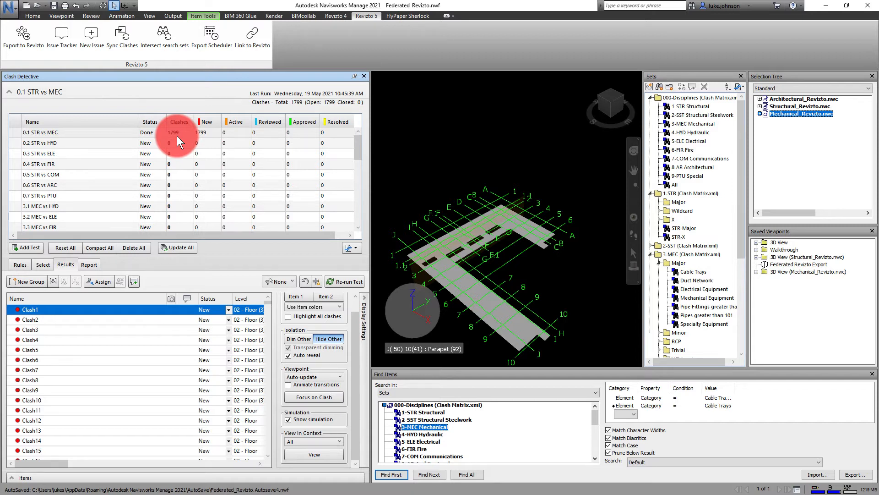
# Step: Filter the STR vs MEC results inclusively by the 3-MEC Major Cable Trays set and copy the set's name
pyautogui.moveTo(168, 298); pyautogui.dragTo(75, 291)
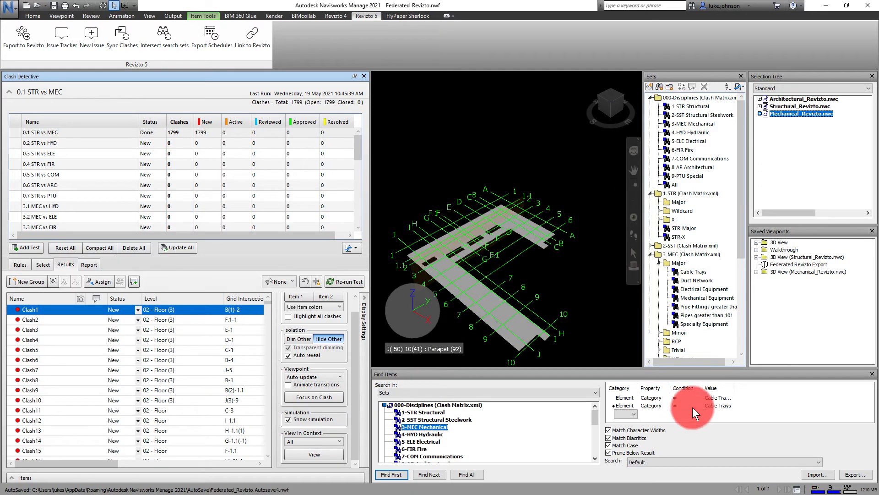
pyautogui.click(698, 271)
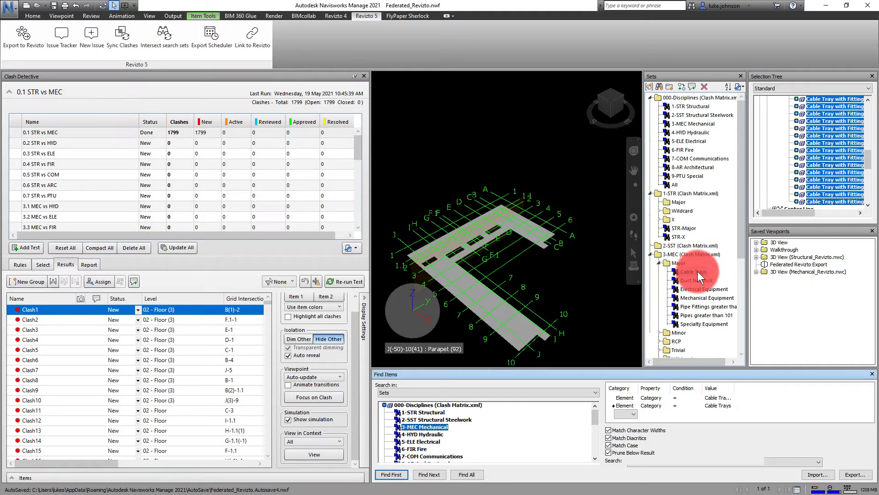
pyautogui.click(282, 279)
pyautogui.click(293, 339)
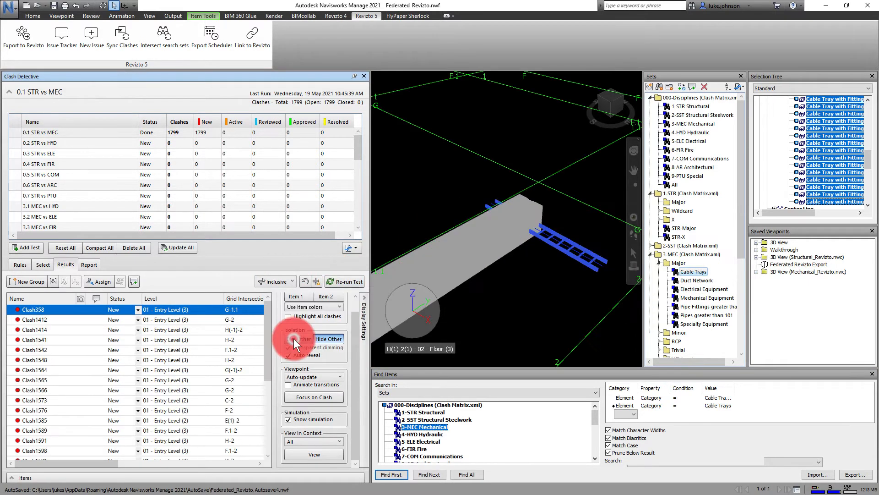
pyautogui.rightClick(691, 272)
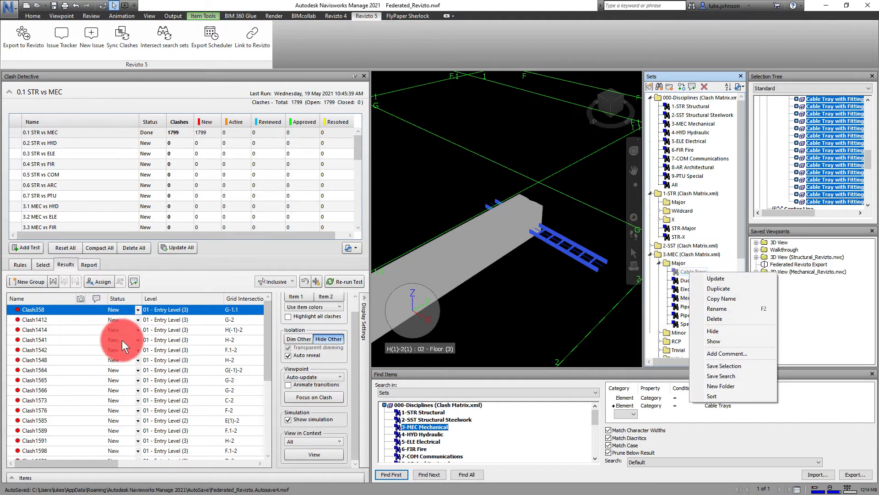
# Step: Group all the filtered cable tray clashes, name the group Cable Trays and collapse it
pyautogui.click(40, 307)
pyautogui.scroll(5, 55, 326)
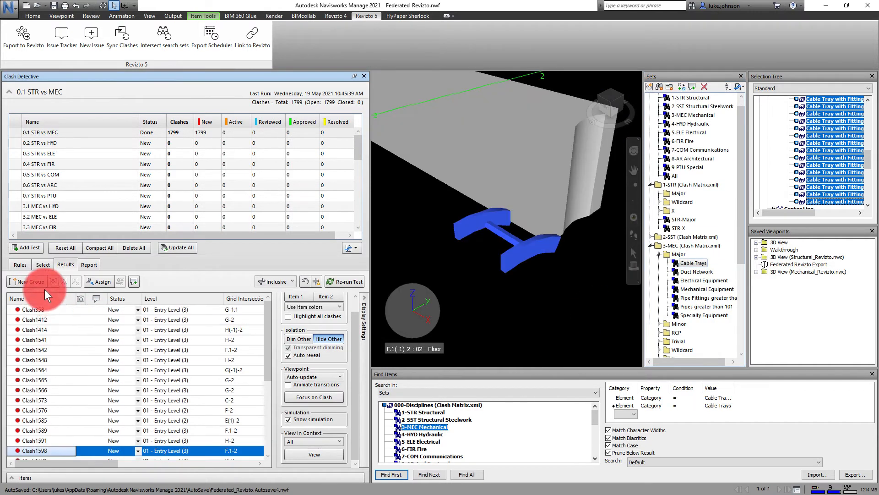
pyautogui.click(50, 309)
pyautogui.scroll(-5, 61, 381)
pyautogui.keyDown('shift'); pyautogui.click(57, 452); pyautogui.keyUp('shift')
pyautogui.rightClick(57, 430)
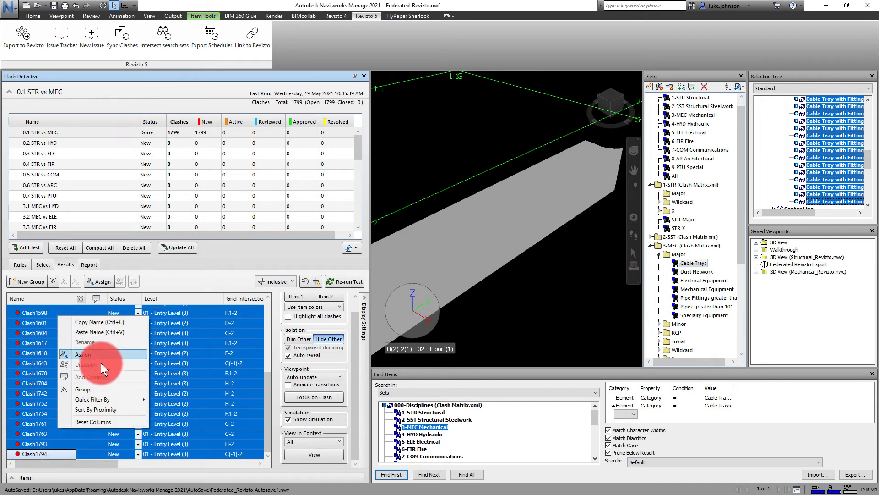
pyautogui.click(83, 389)
pyautogui.rightClick(39, 312)
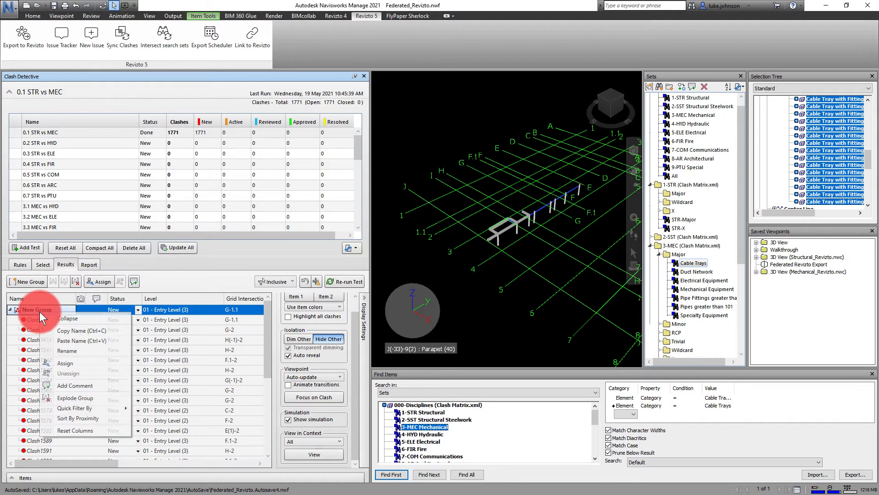
pyautogui.click(72, 340)
pyautogui.click(12, 312)
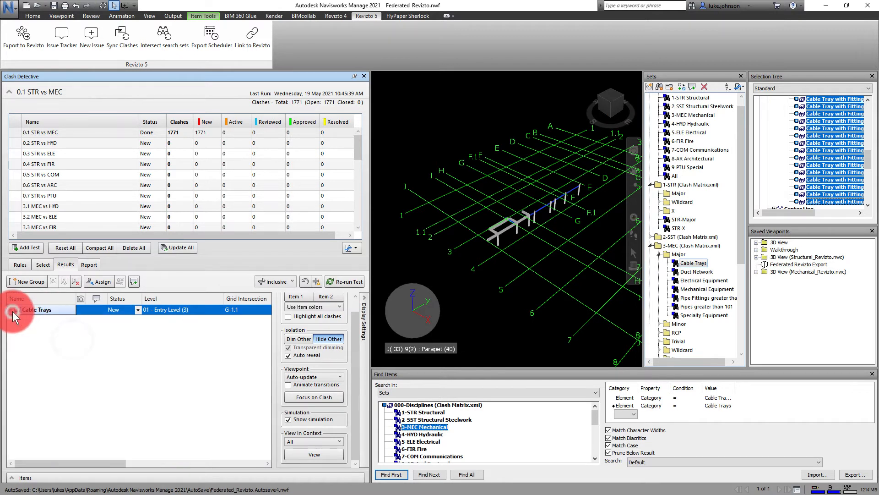
# Step: Filter the results by the Electrical Equipment set and group the matching clash as Electrical Equipment
pyautogui.click(552, 291)
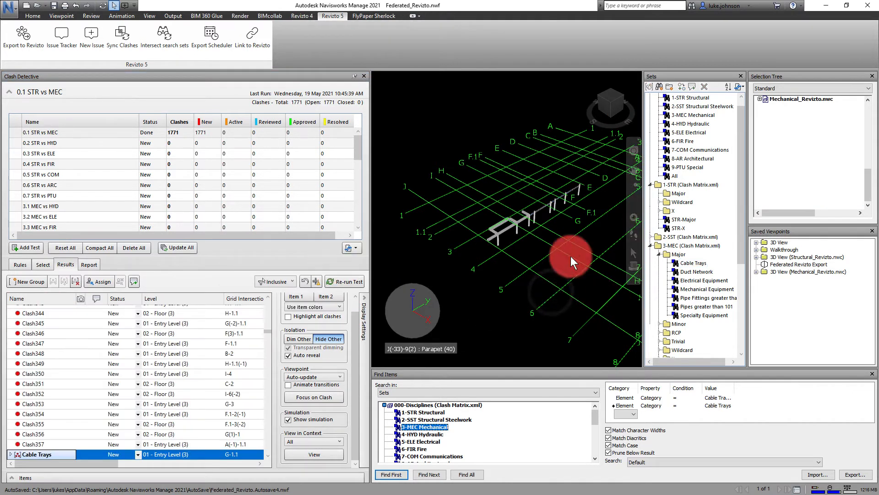
pyautogui.click(704, 280)
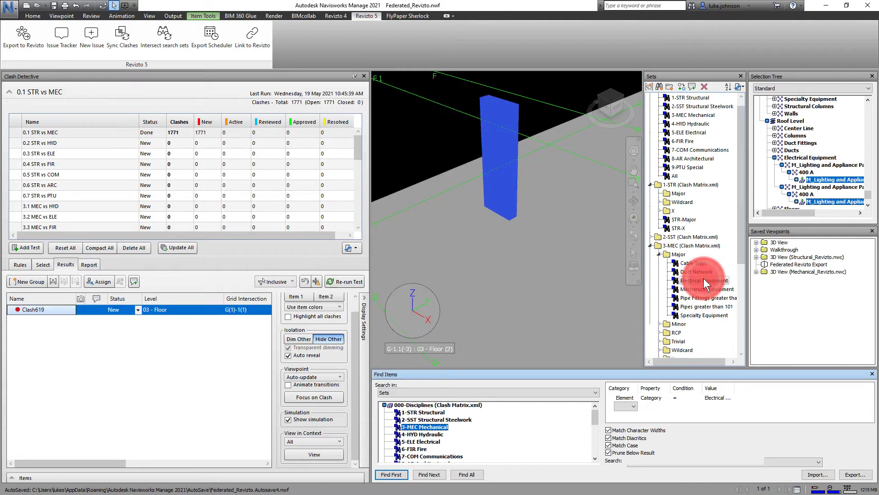
pyautogui.rightClick(704, 278)
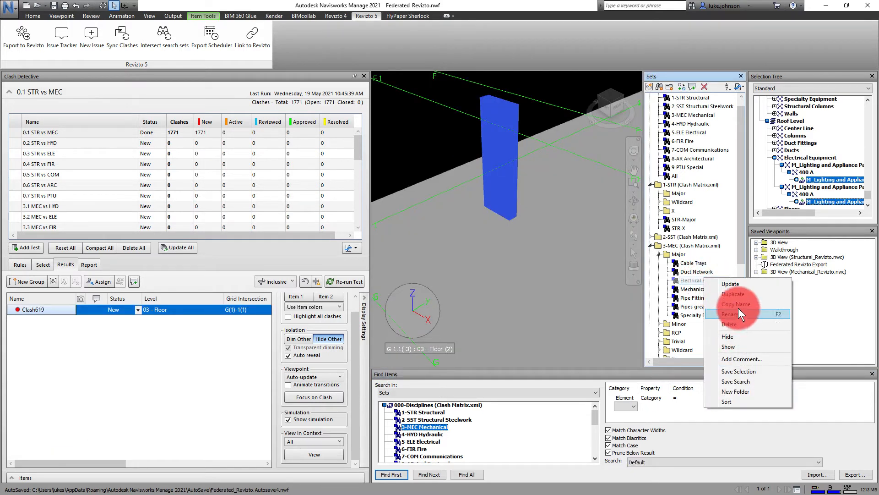
pyautogui.rightClick(45, 311)
pyautogui.click(86, 387)
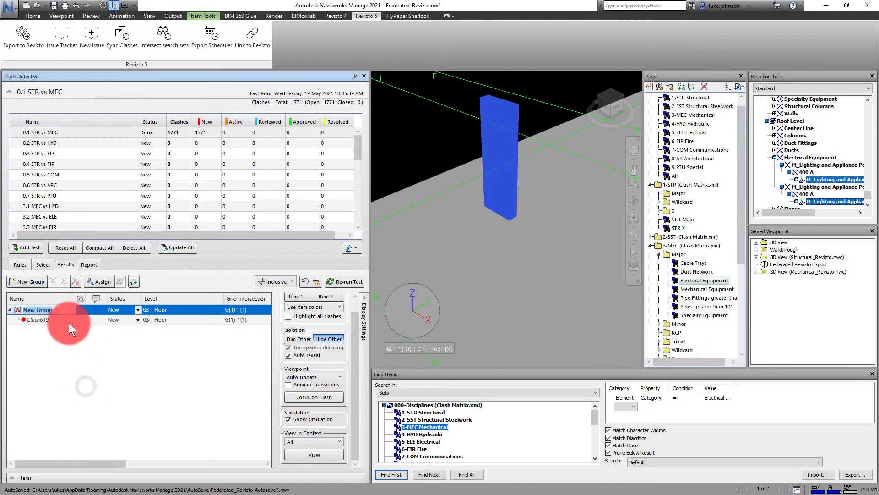
pyautogui.write('Electrical Equipment')
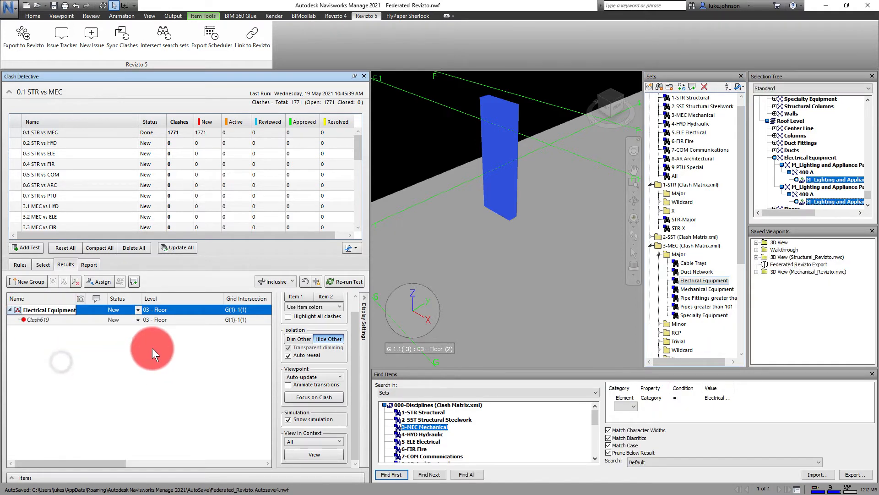
pyautogui.press('Return')
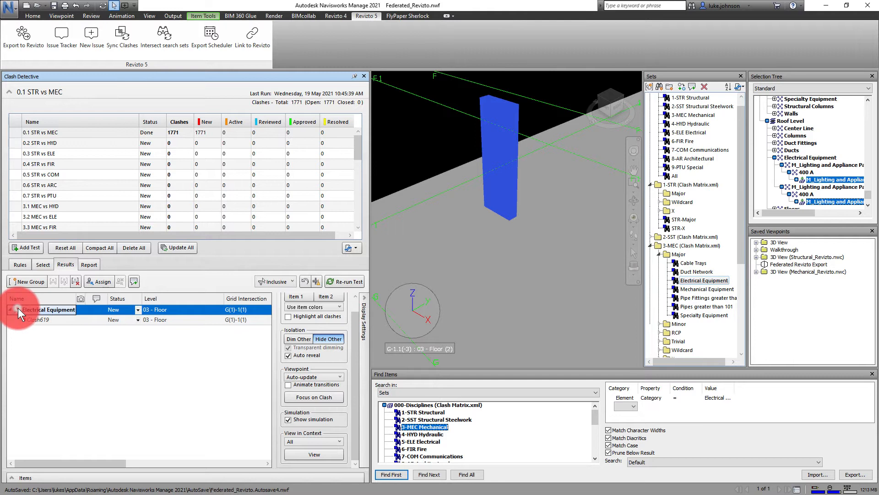
# Step: Filter the results by the Mechanical Equipment set and group all matching clashes as Mechanical Equipment
pyautogui.click(688, 288)
pyautogui.rightClick(688, 289)
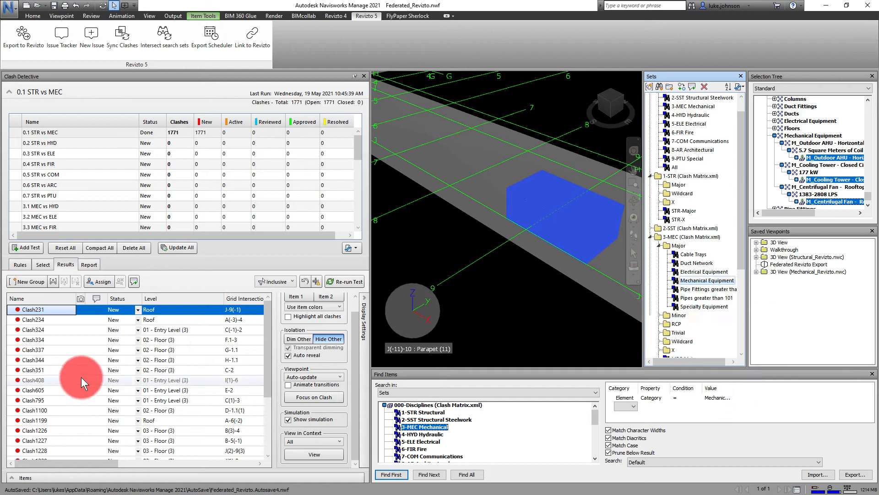
pyautogui.scroll(-3, 59, 430)
pyautogui.hscroll(3, 188, 432)
pyautogui.keyDown('shift'); pyautogui.click(62, 454); pyautogui.keyUp('shift')
pyautogui.rightClick(50, 412)
pyautogui.click(76, 338)
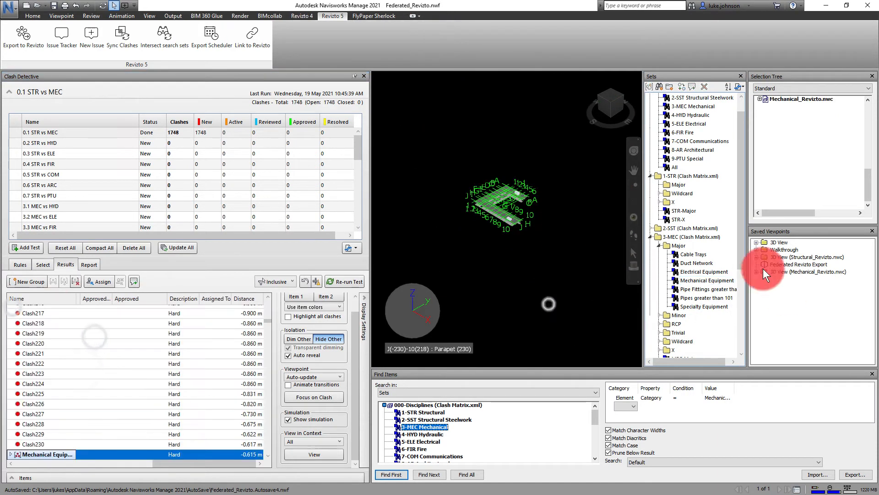
# Step: Filter the results by the Specialty Equipment set and group the matching clashes as Specialty Equipment
pyautogui.click(715, 306)
pyautogui.rightClick(736, 304)
pyautogui.click(746, 335)
pyautogui.rightClick(92, 310)
pyautogui.click(144, 381)
pyautogui.hotkey('ctrl', 'v')
pyautogui.click(72, 357)
# Step: Widen the Name column, clear the set selection to list every clash and sort the results by name
pyautogui.moveTo(76, 298); pyautogui.dragTo(114, 298)
pyautogui.scroll(-5, 585, 157)
pyautogui.click(585, 157)
pyautogui.scroll(-3, 151, 351)
pyautogui.click(58, 298)
pyautogui.scroll(-1, 254, 447)
pyautogui.moveTo(266, 450); pyautogui.dragTo(253, 304)
pyautogui.click(10, 340)
pyautogui.click(10, 310)
pyautogui.click(42, 298)
# Step: Group all remaining ungrouped clashes and name the group 00_not_grouped_yet
pyautogui.keyDown('shift'); pyautogui.click(55, 425); pyautogui.keyUp('shift')
pyautogui.rightClick(48, 388)
pyautogui.click(72, 423)
pyautogui.keyDown('shift'); pyautogui.click(53, 319); pyautogui.keyUp('shift')
pyautogui.rightClick(53, 319)
pyautogui.click(82, 385)
pyautogui.click(27, 321)
pyautogui.write('00_not_grouped_yet')
pyautogui.press('Return')
# Step: Sort the clash groups by name and view individual groups in the model, including Specialty Equipment and Cable Trays
pyautogui.click(58, 329)
pyautogui.click(60, 349)
pyautogui.click(38, 299)
pyautogui.click(45, 330)
pyautogui.click(48, 351)
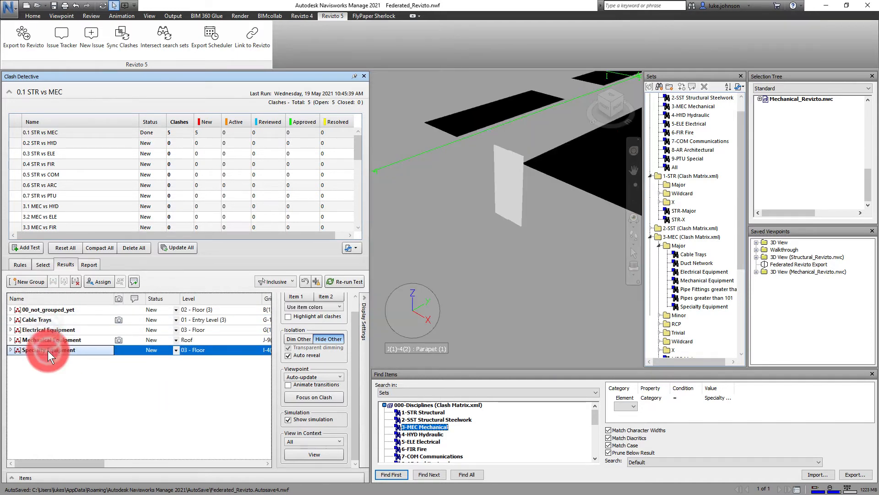
pyautogui.click(63, 320)
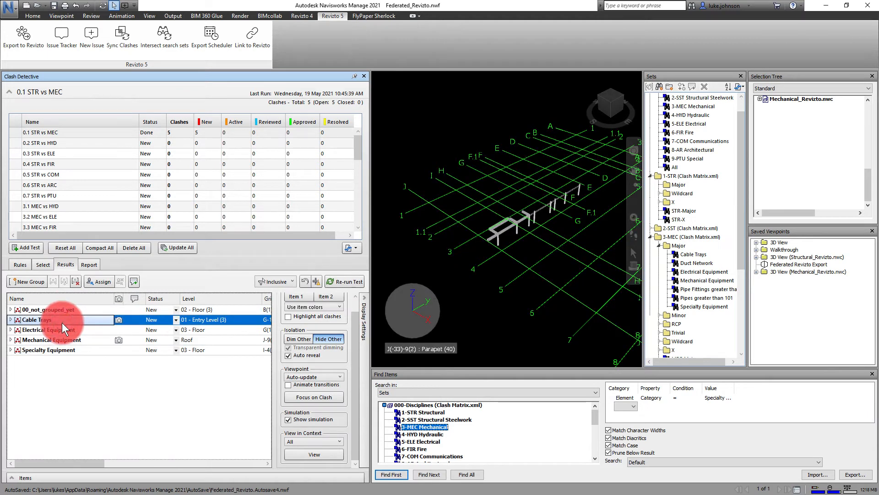
# Step: Reorient the model view saved for the 00_not_grouped_yet clash group
pyautogui.click(62, 309)
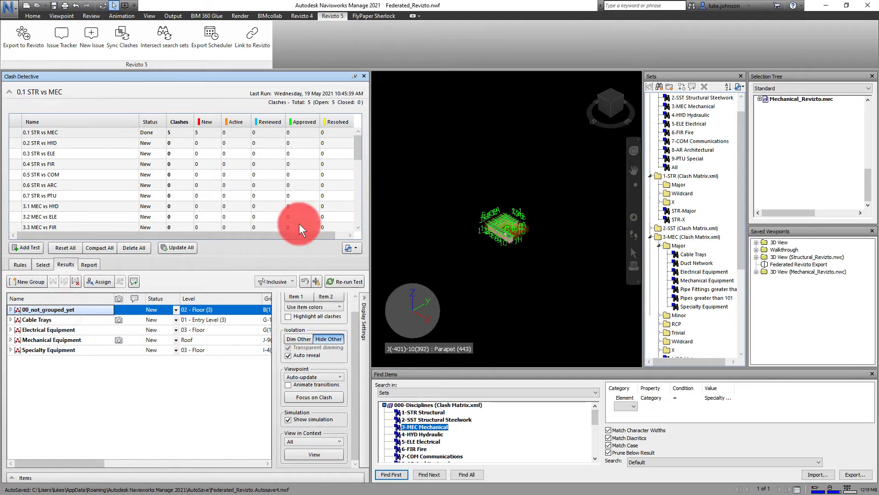
pyautogui.click(612, 102)
pyautogui.keyDown('ctrl'); pyautogui.moveTo(481, 235); pyautogui.dragTo(482, 281, button='middle'); pyautogui.keyUp('ctrl')
pyautogui.click(46, 318)
pyautogui.click(47, 328)
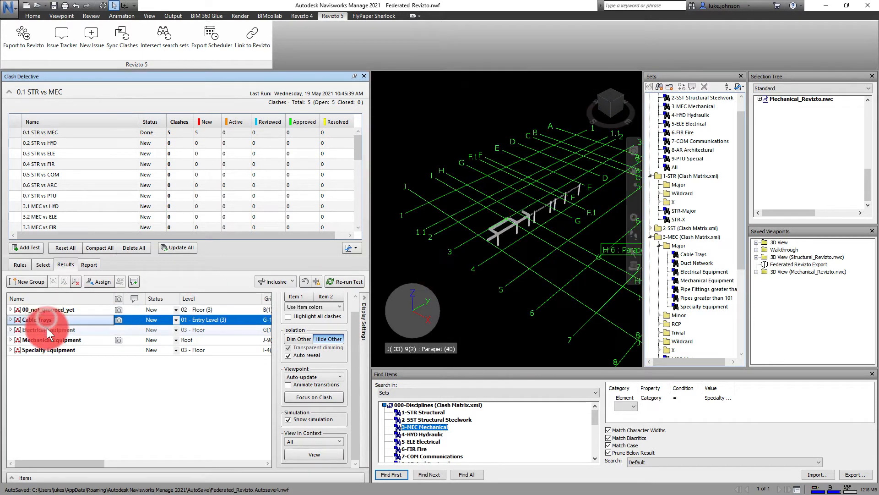
# Step: Mark the Cable Trays clash group with a yellow ellipse redline around the tray bend where it meets the structural beam
pyautogui.click(48, 319)
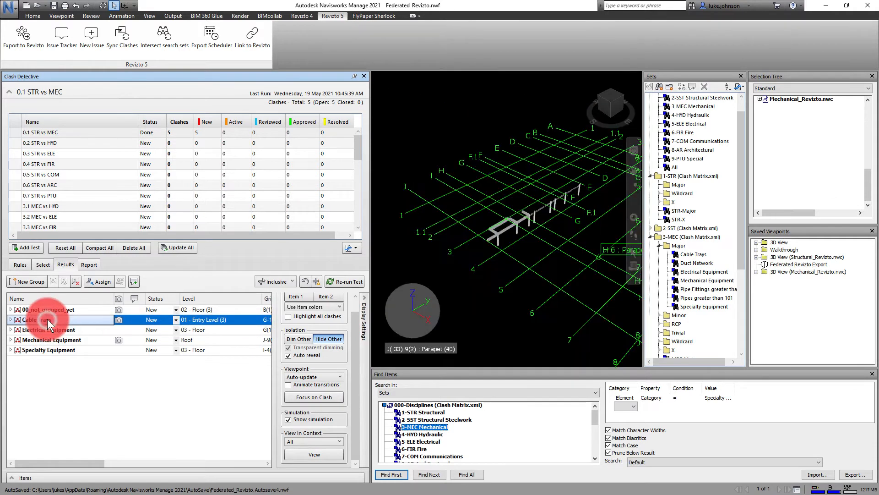
pyautogui.click(535, 224)
pyautogui.scroll(5, 526, 215)
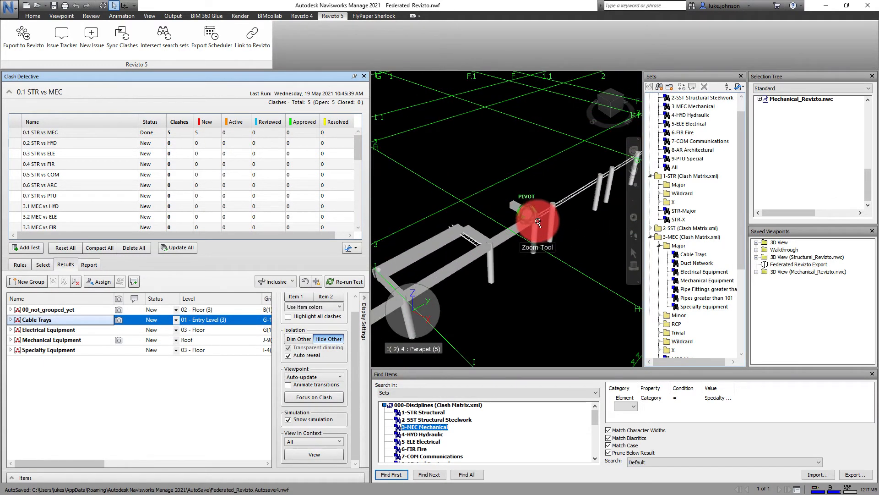
pyautogui.scroll(3, 481, 255)
pyautogui.keyDown('shift'); pyautogui.moveTo(481, 256); pyautogui.dragTo(565, 260, button='middle'); pyautogui.keyUp('shift')
pyautogui.scroll(2, 467, 260)
pyautogui.scroll(2, 430, 255)
pyautogui.scroll(2, 495, 240)
pyautogui.scroll(2, 526, 216)
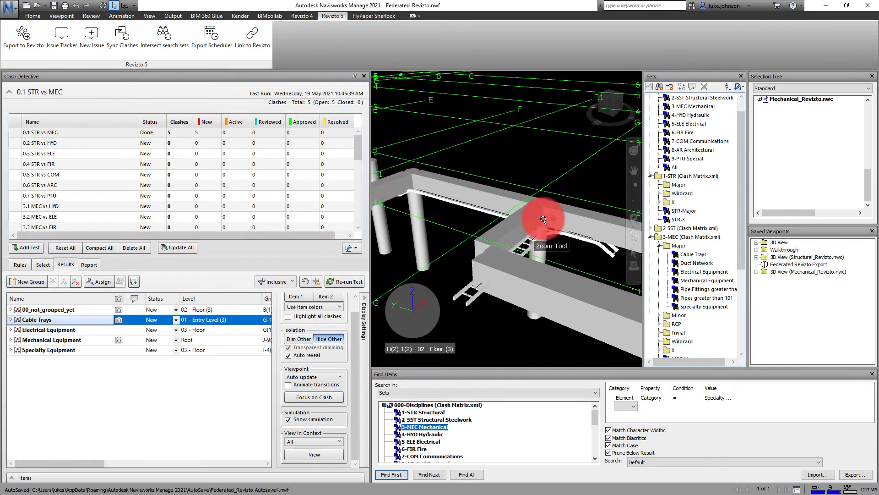
pyautogui.scroll(2, 564, 239)
pyautogui.scroll(-4, 549, 237)
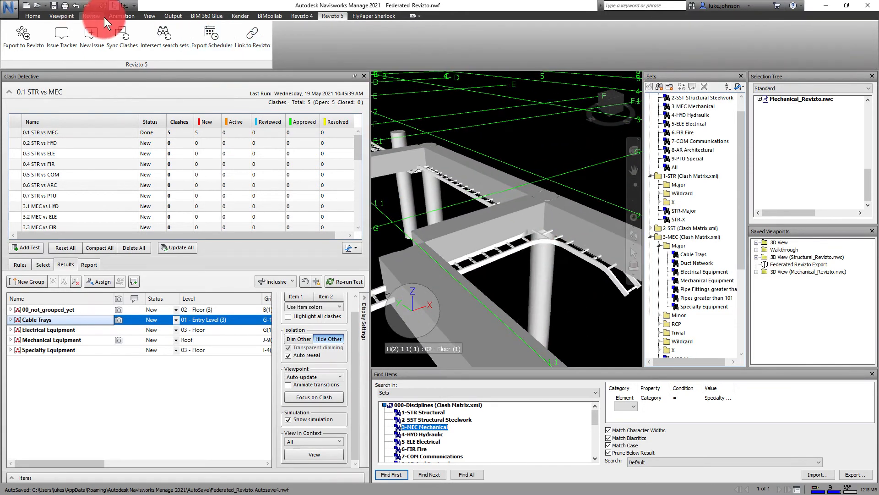
pyautogui.click(85, 17)
pyautogui.click(154, 49)
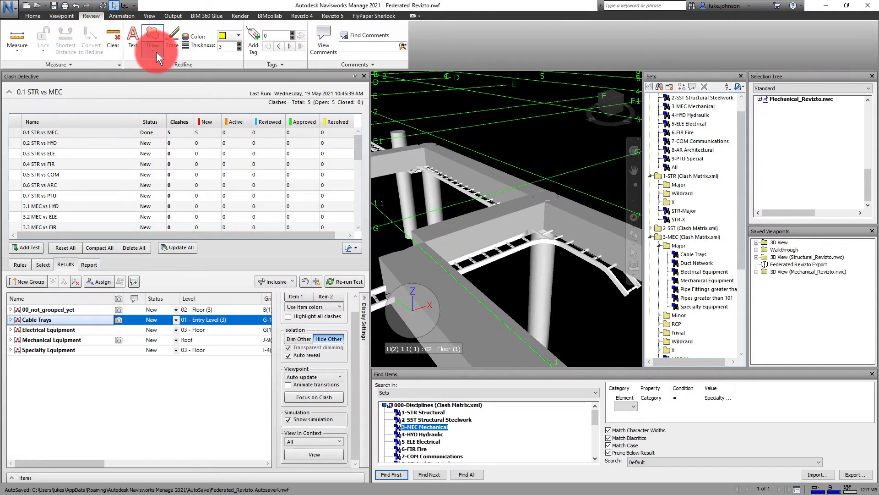
pyautogui.click(164, 85)
pyautogui.moveTo(502, 198); pyautogui.dragTo(575, 241)
# Step: Circle the base of the clashing unit in the Electrical Equipment group with a yellow ellipse redline
pyautogui.click(68, 328)
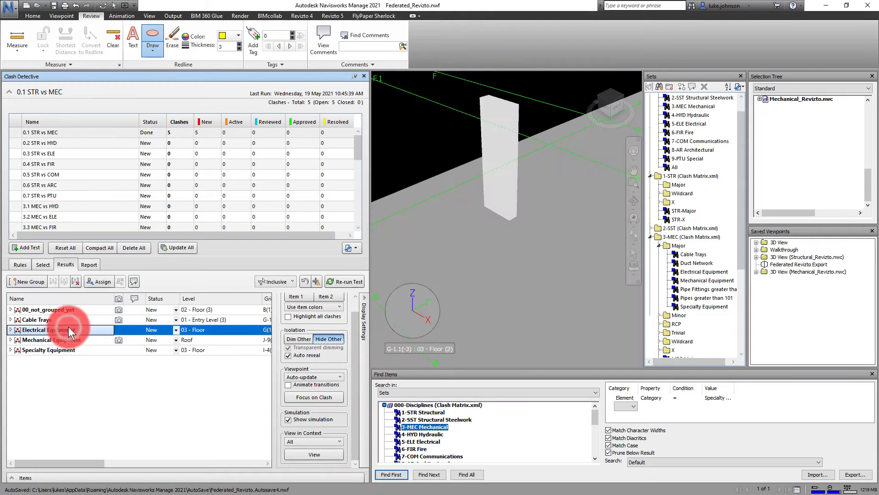
pyautogui.moveTo(473, 193)
pyautogui.mouseDown()
pyautogui.moveTo(520, 220)
pyautogui.moveTo(448, 232)
pyautogui.moveTo(502, 229)
pyautogui.mouseUp()
pyautogui.click(98, 339)
pyautogui.click(95, 329)
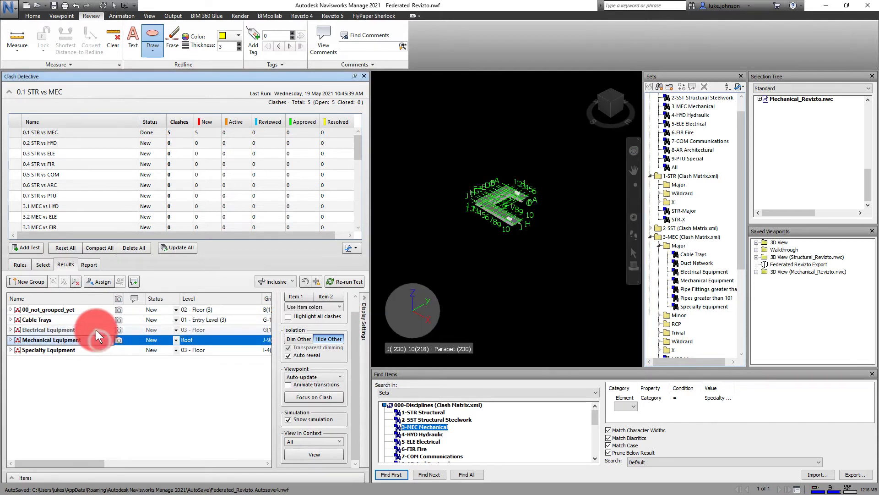
# Step: Add ellipse redlines at the bases of both roof units in the Mechanical Equipment group and the element in the Specialty Equipment group
pyautogui.click(92, 340)
pyautogui.moveTo(496, 237)
pyautogui.mouseDown()
pyautogui.moveTo(530, 206)
pyautogui.moveTo(589, 216)
pyautogui.moveTo(514, 304)
pyautogui.moveTo(465, 329)
pyautogui.moveTo(435, 298)
pyautogui.moveTo(444, 328)
pyautogui.mouseUp()
pyautogui.click(554, 160)
pyautogui.moveTo(554, 160)
pyautogui.mouseDown()
pyautogui.moveTo(526, 108)
pyautogui.moveTo(530, 117)
pyautogui.mouseUp()
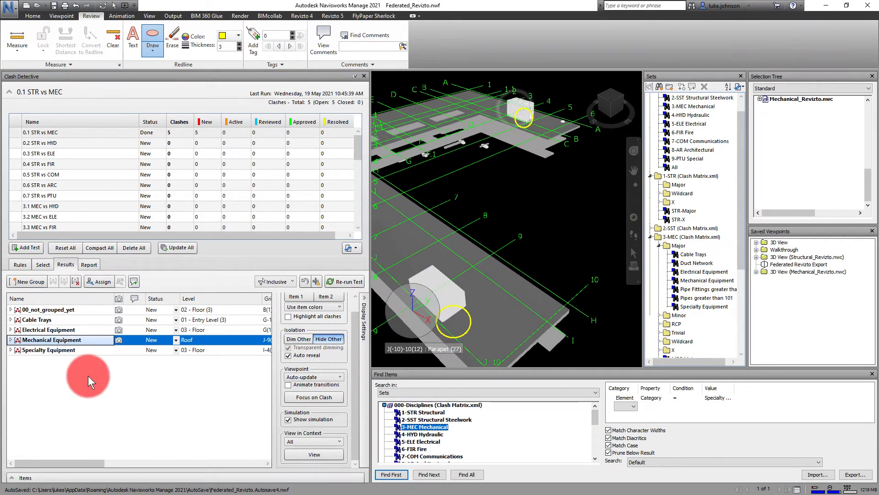
pyautogui.click(46, 351)
pyautogui.moveTo(481, 190)
pyautogui.mouseDown()
pyautogui.moveTo(524, 238)
pyautogui.moveTo(541, 241)
pyautogui.mouseUp()
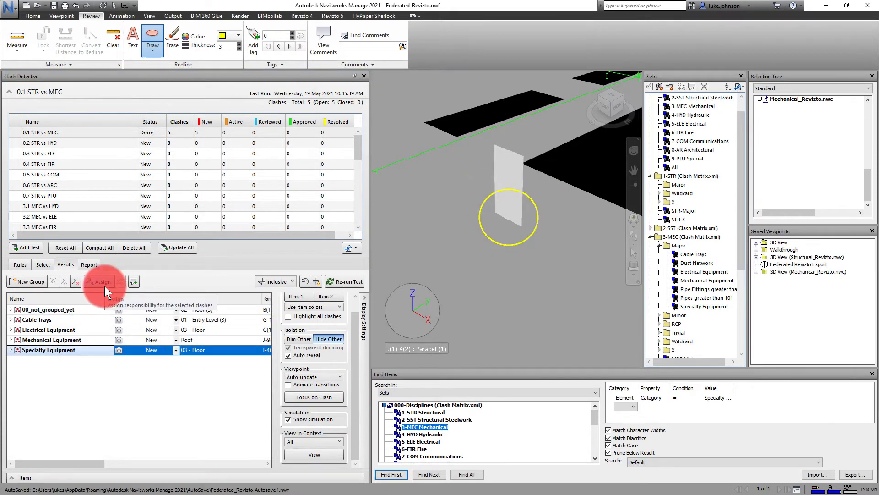
# Step: Write a combined XML clash report for all tests and save it as Federated_Revizto.xml in the Clash Sync folder
pyautogui.click(89, 265)
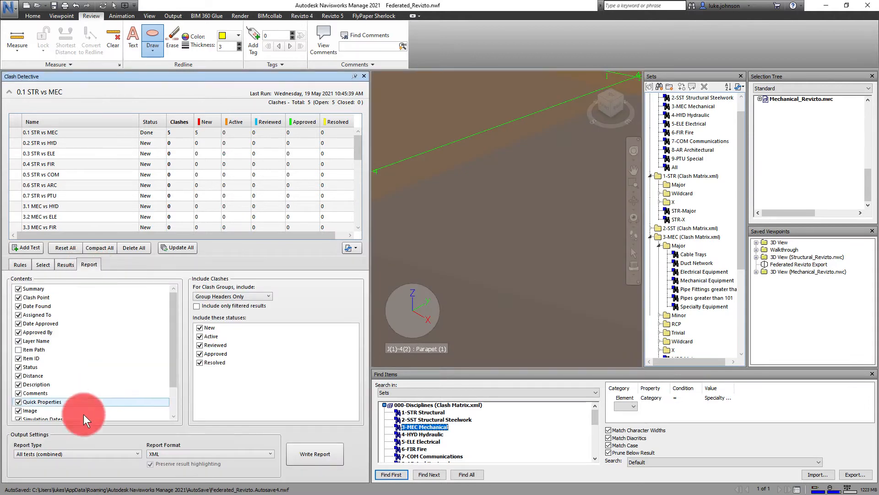
pyautogui.click(45, 454)
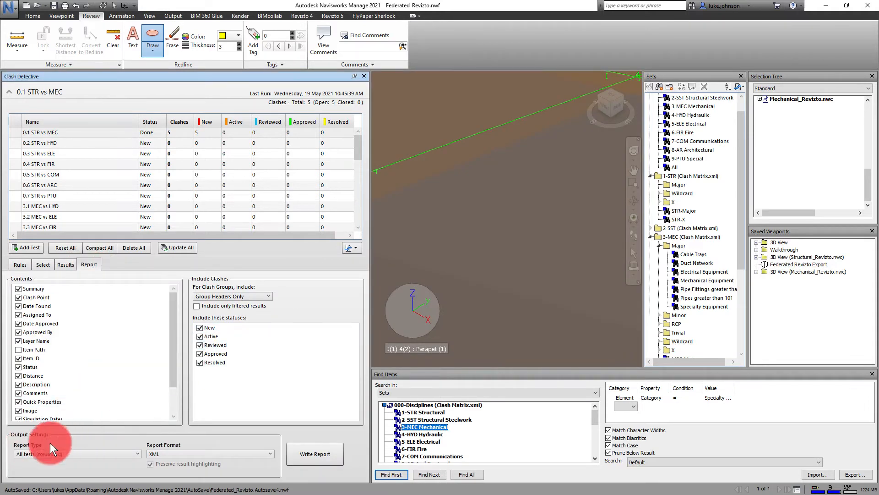
pyautogui.click(303, 456)
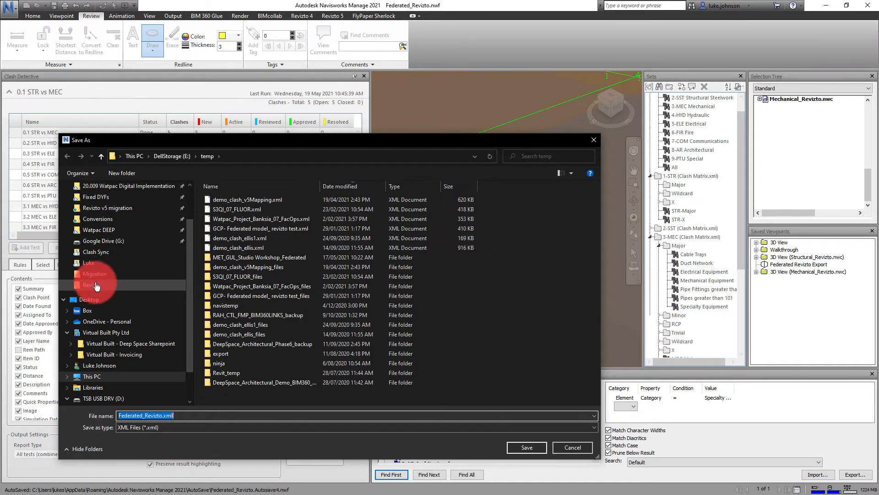
pyautogui.click(95, 252)
pyautogui.click(527, 447)
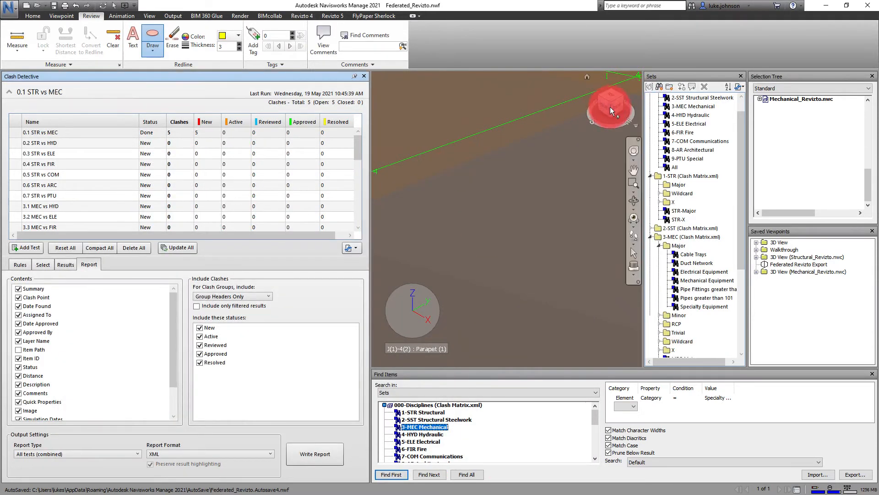
# Step: Restore the Federated Revizto Export saved viewpoint and start syncing the clashes to Revizto
pyautogui.click(781, 265)
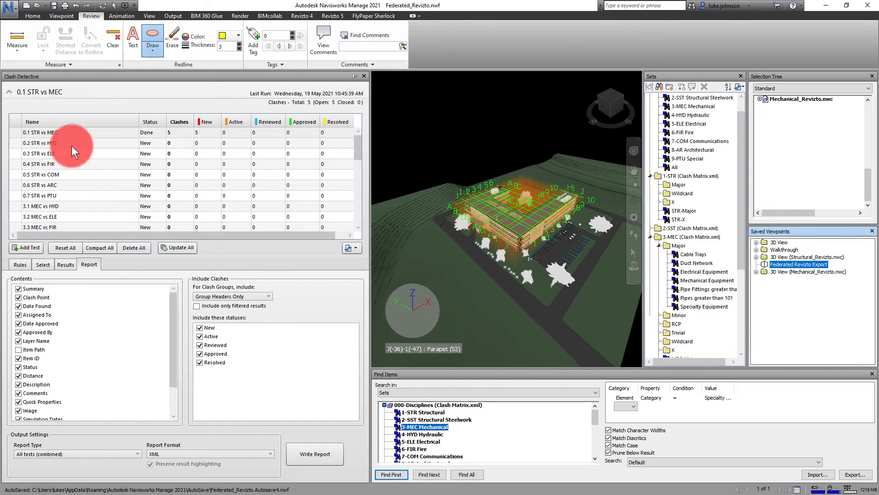
pyautogui.click(82, 131)
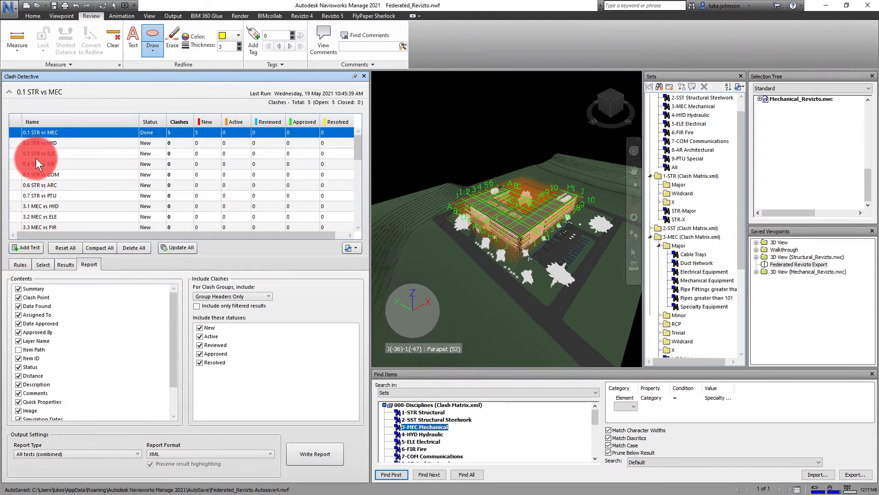
pyautogui.click(329, 18)
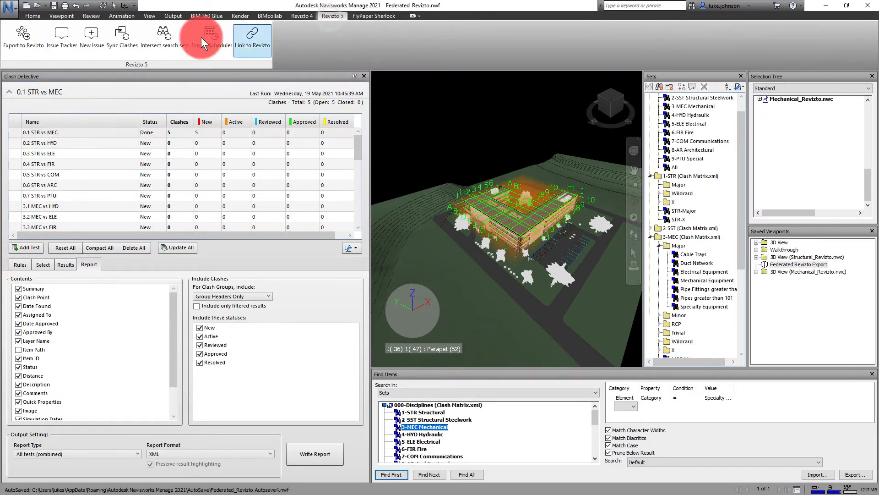
pyautogui.click(123, 40)
pyautogui.click(414, 108)
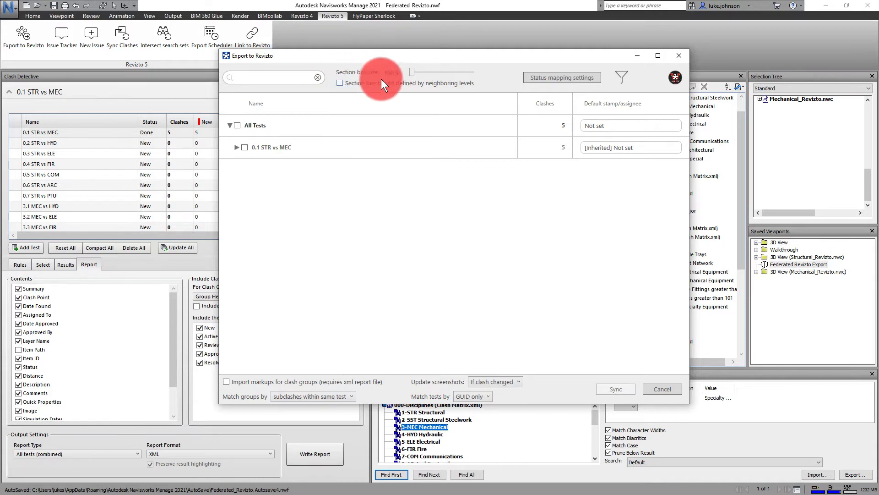
# Step: Enable importing markups for clash groups and keep screenshot updates at If clash changed
pyautogui.moveTo(412, 69)
pyautogui.mouseDown()
pyautogui.moveTo(476, 78)
pyautogui.moveTo(407, 83)
pyautogui.mouseUp()
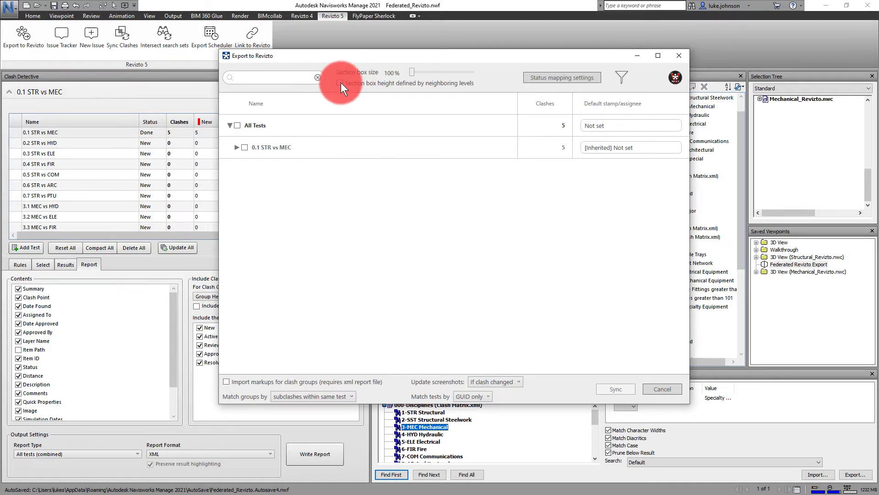
pyautogui.click(242, 382)
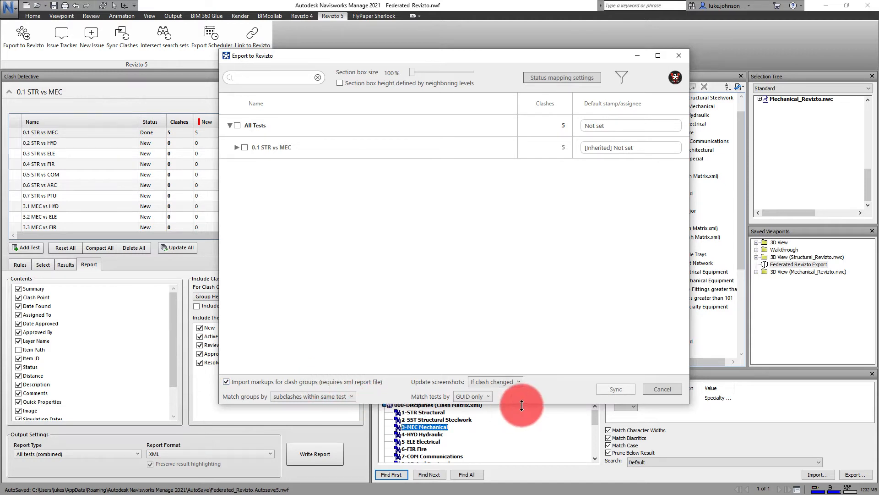
pyautogui.click(512, 381)
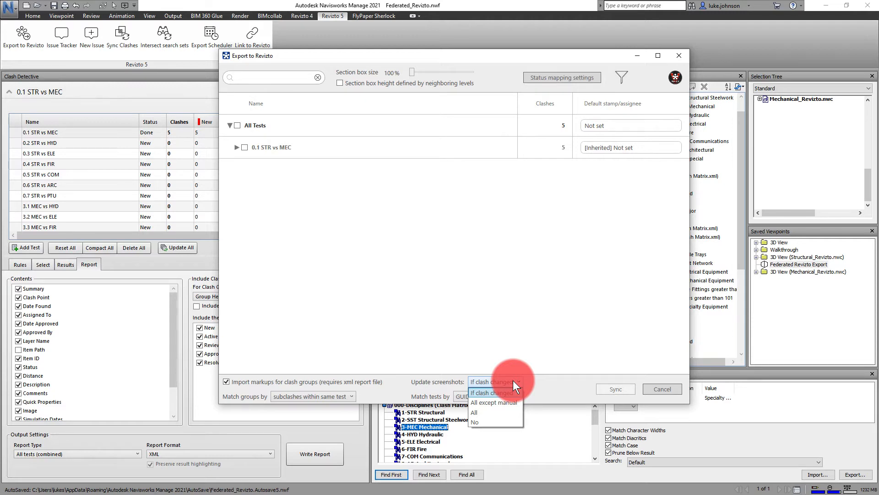
pyautogui.click(475, 393)
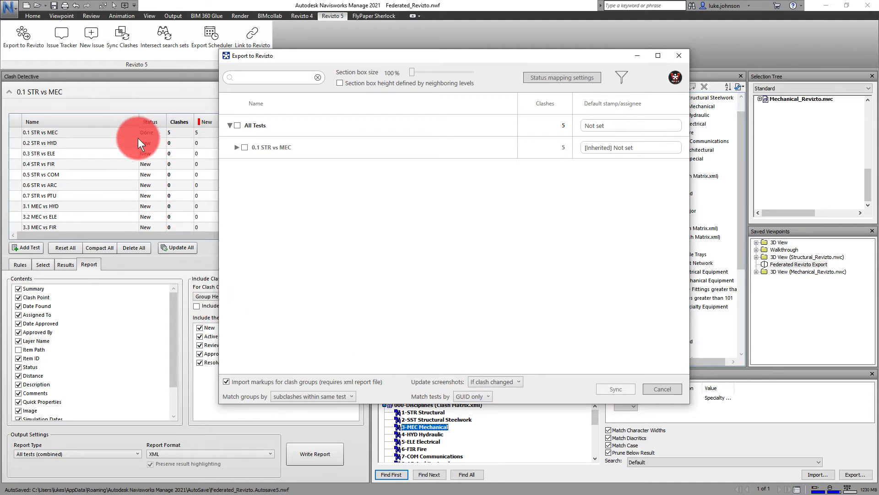
# Step: Set both test matching and group matching to GUID only
pyautogui.click(469, 397)
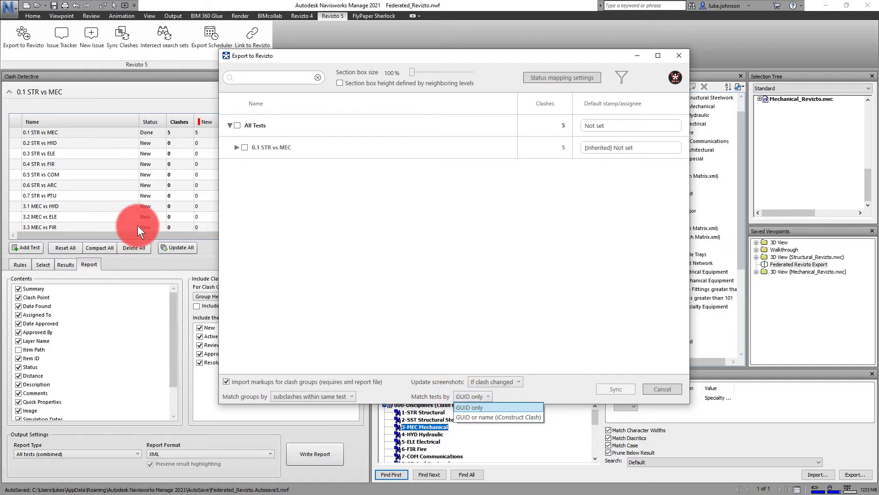
pyautogui.click(480, 407)
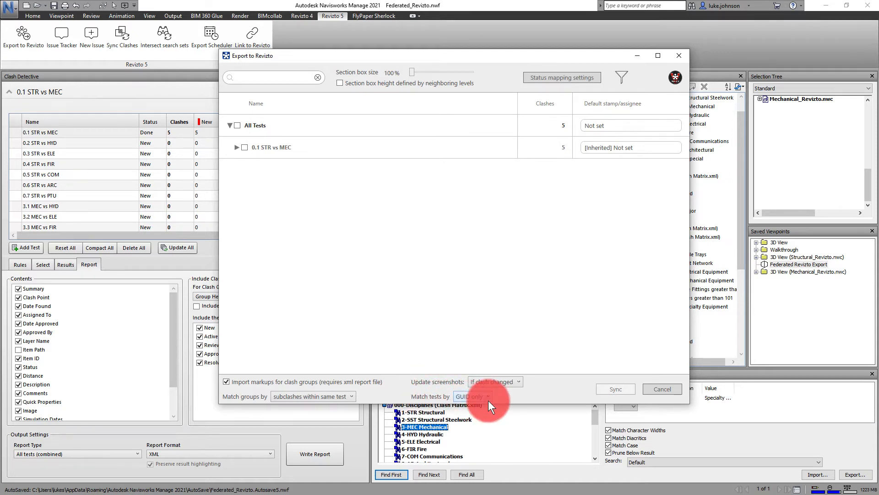
pyautogui.click(346, 397)
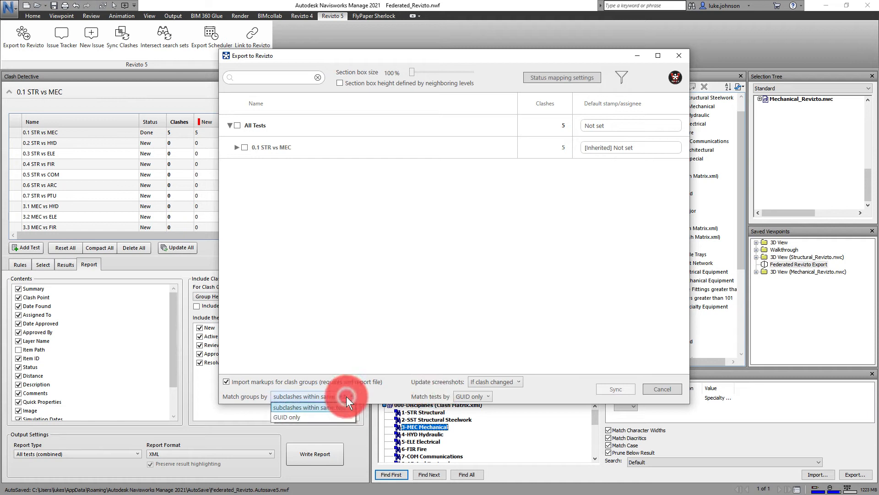
pyautogui.click(323, 416)
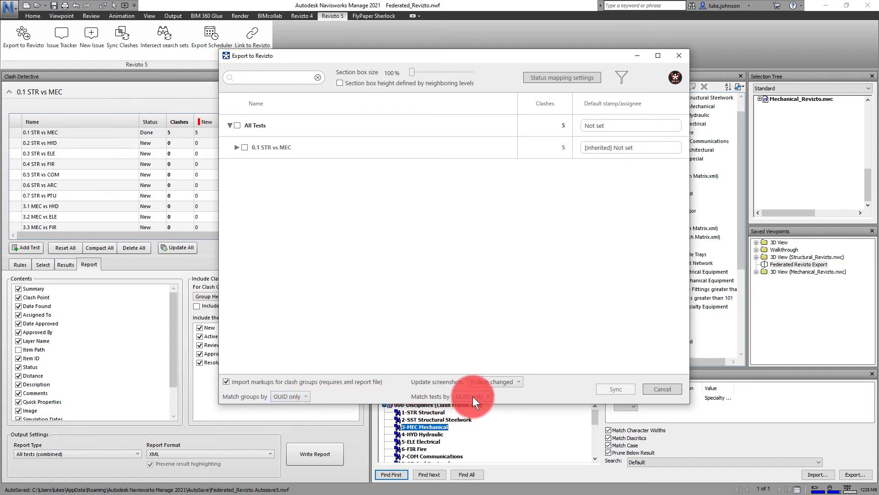
pyautogui.click(292, 396)
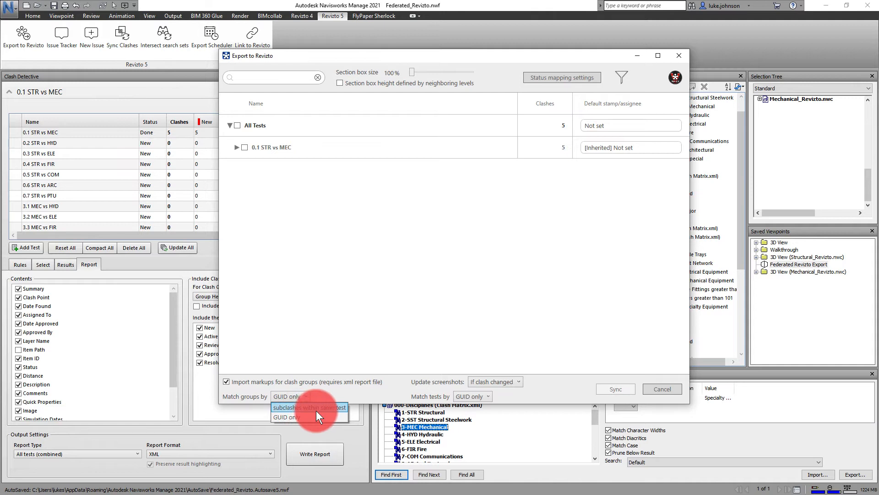
pyautogui.click(374, 398)
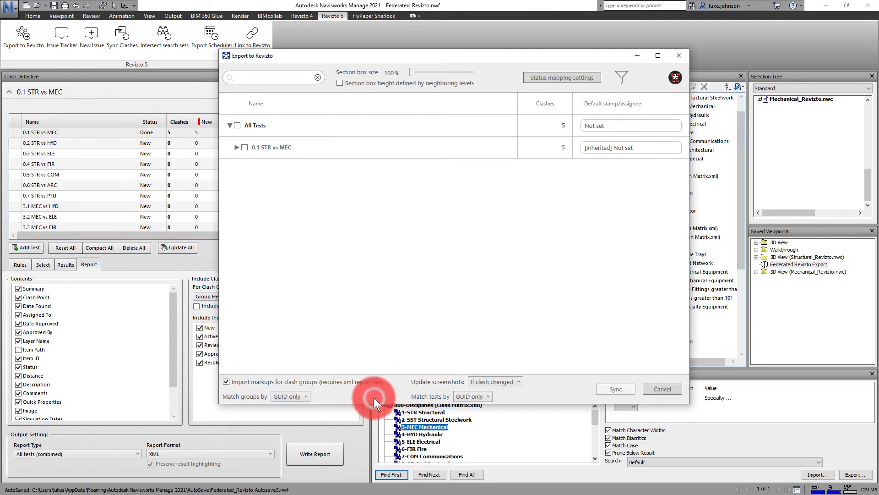
# Step: Review the clash filter options and expand the 0.1 STR vs MEC test to list its clash groups in a wider window
pyautogui.click(623, 77)
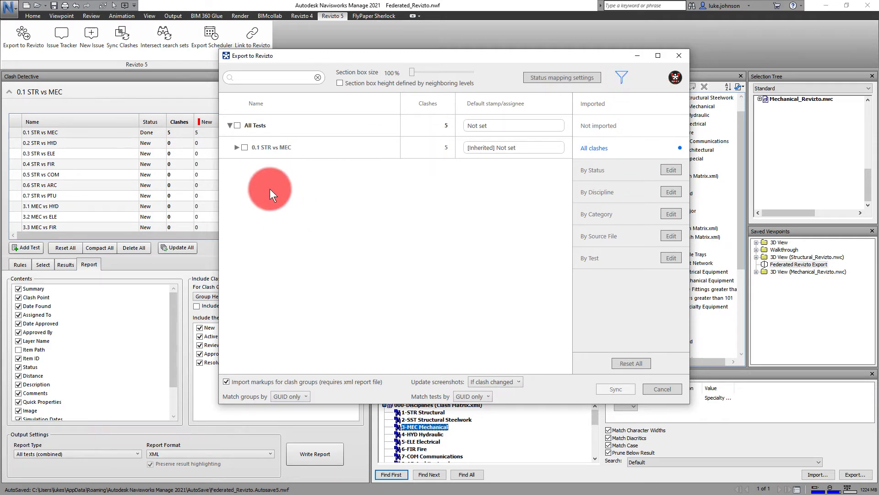
pyautogui.click(237, 147)
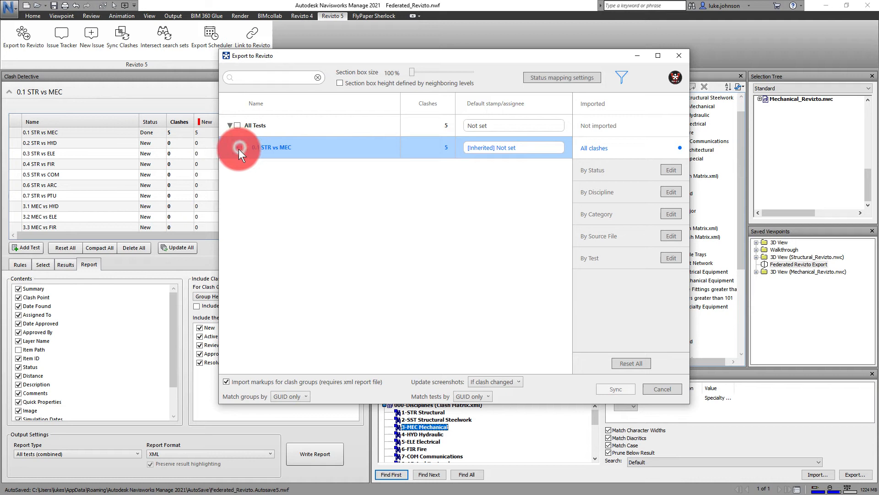
pyautogui.moveTo(220, 161); pyautogui.dragTo(160, 165)
pyautogui.click(218, 156)
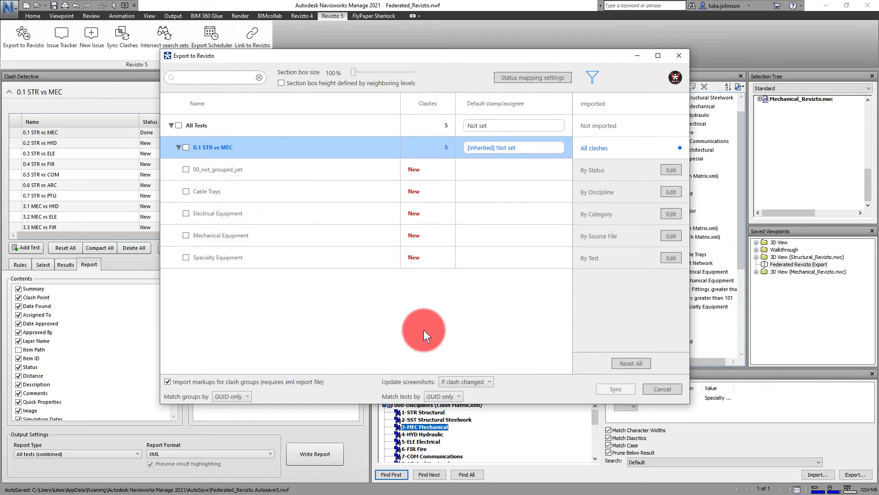
pyautogui.click(593, 76)
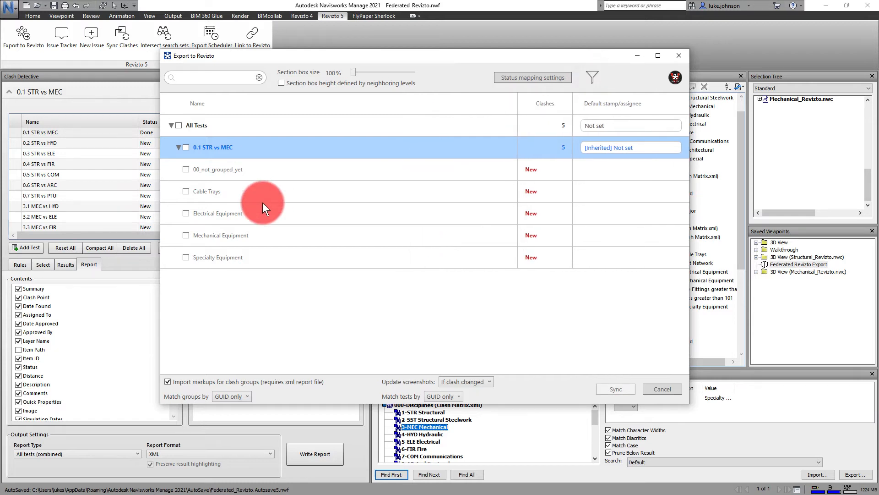
# Step: Include all clash groups in the sync except 00_not_grouped_yet
pyautogui.click(178, 126)
pyautogui.click(185, 169)
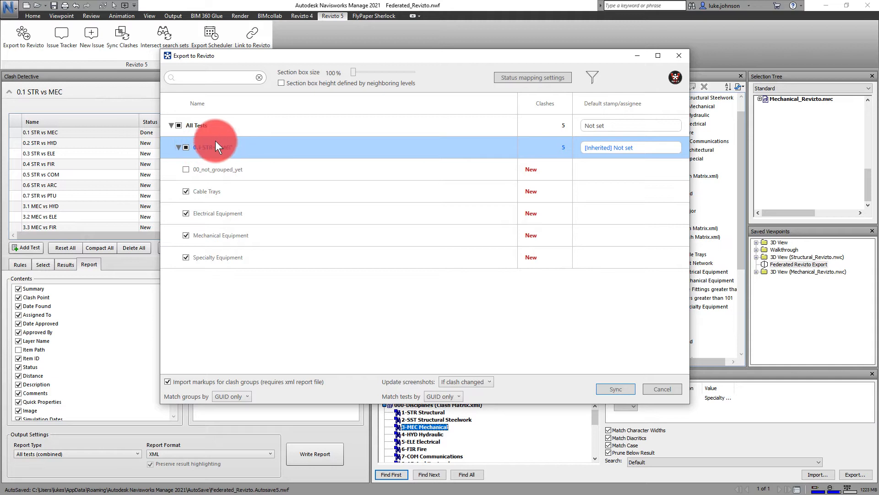
pyautogui.click(623, 169)
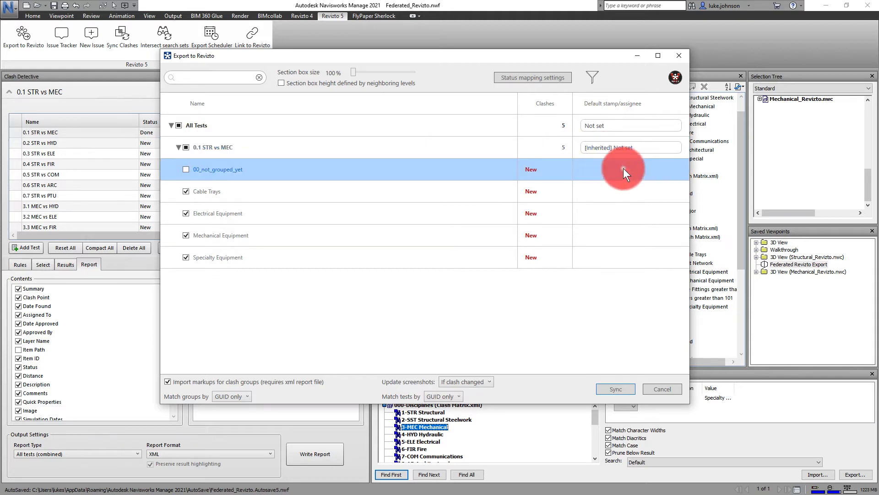
# Step: Set the default stamp of the 0.1 STR vs MEC test to (ME) Mechanical Clash from the Clash Sync category
pyautogui.click(327, 149)
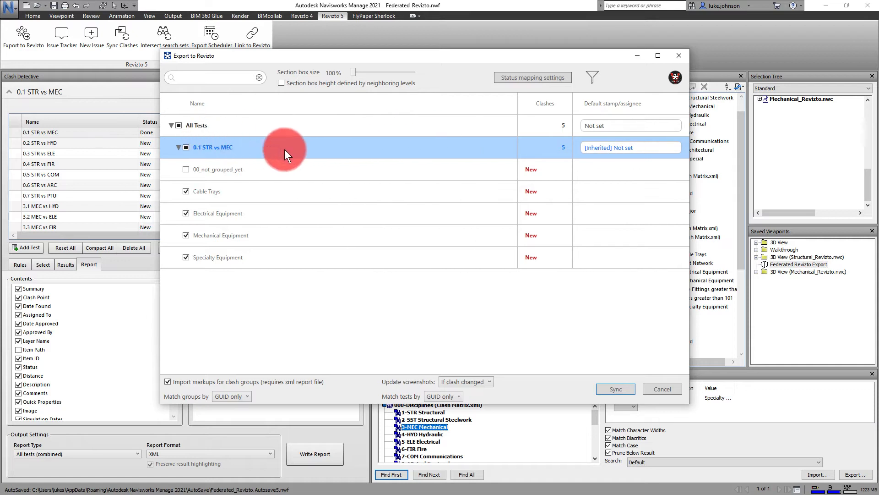
pyautogui.click(626, 151)
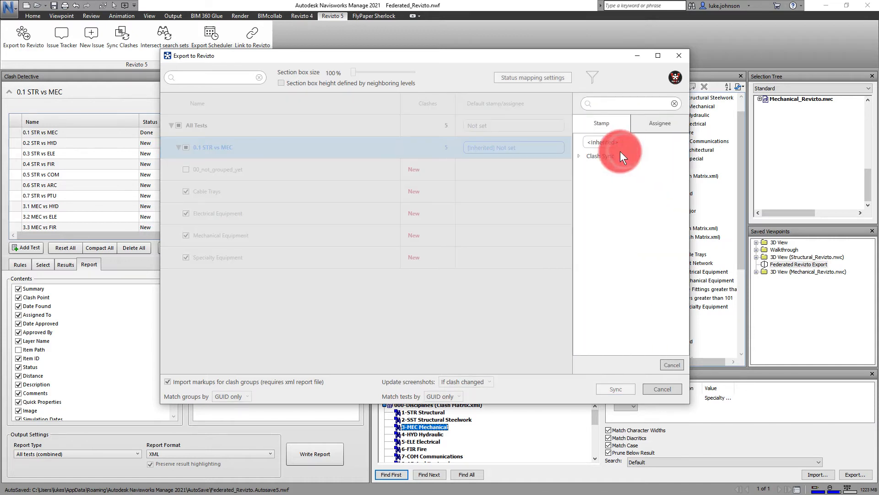
pyautogui.click(580, 156)
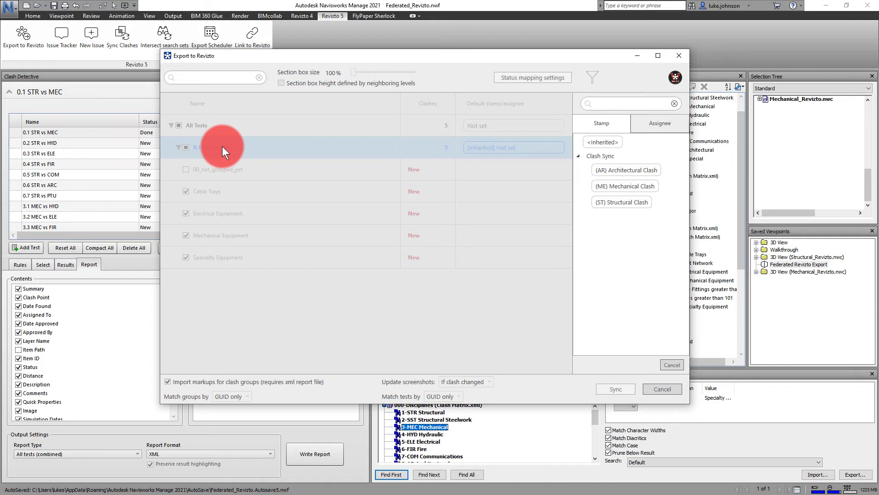
pyautogui.click(651, 190)
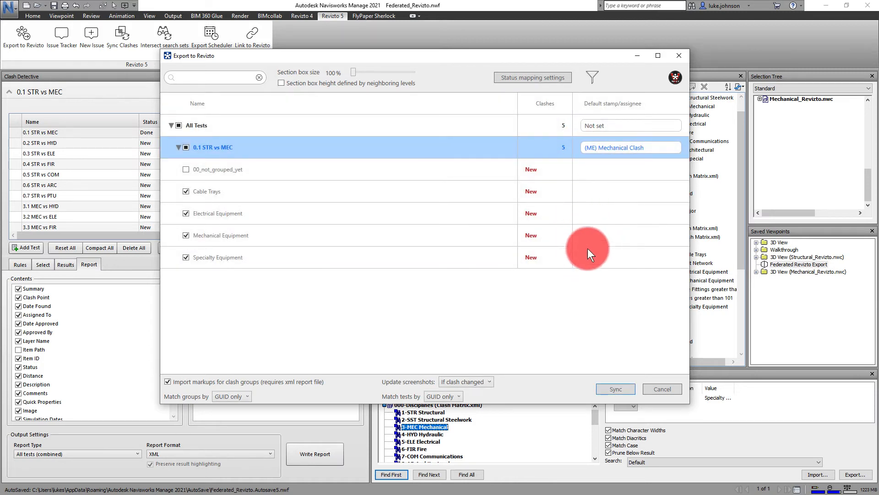
# Step: Open the status mapping settings and show the Navisworks and Revizto status mappings in the advanced view
pyautogui.click(545, 79)
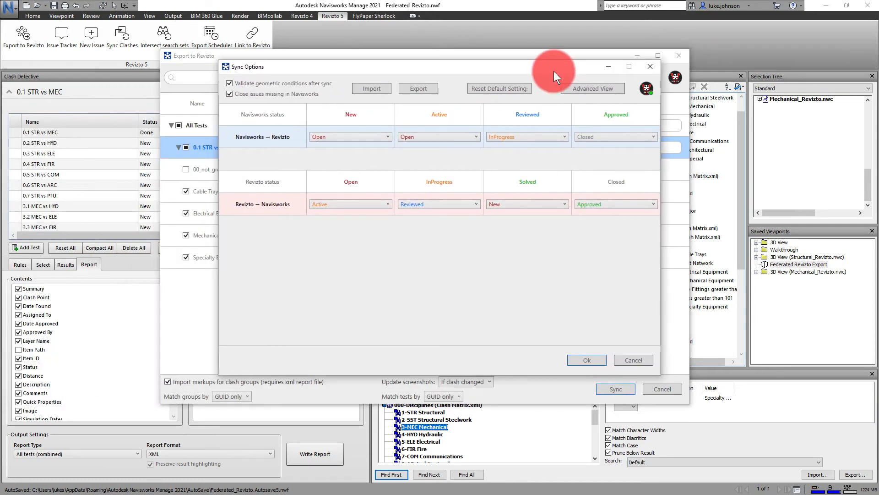
pyautogui.moveTo(553, 70); pyautogui.dragTo(495, 55)
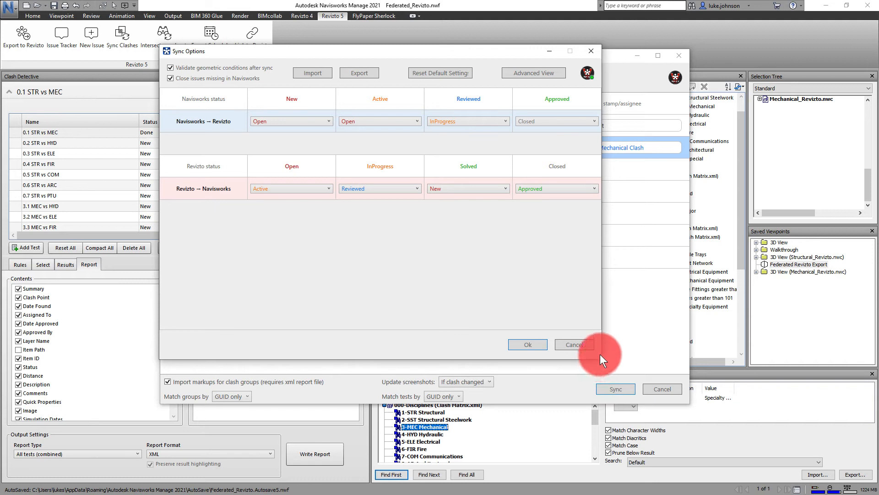
pyautogui.moveTo(481, 54); pyautogui.dragTo(491, 52)
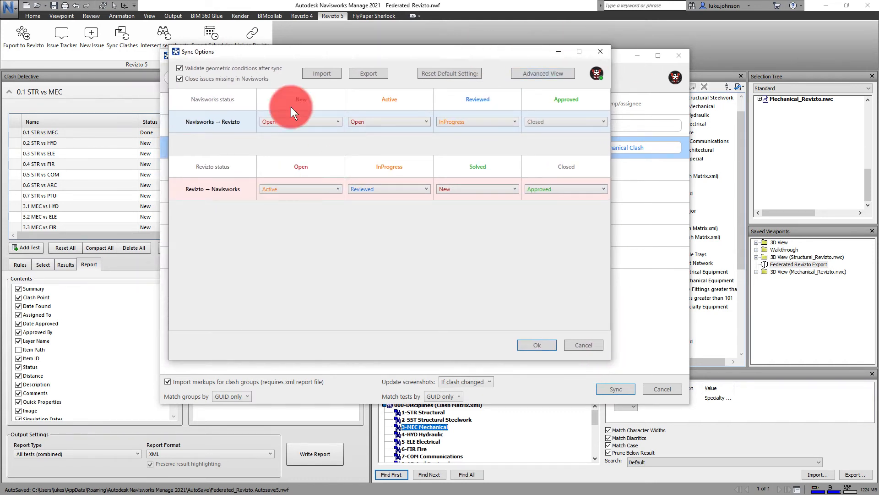
pyautogui.moveTo(304, 51); pyautogui.dragTo(303, 59)
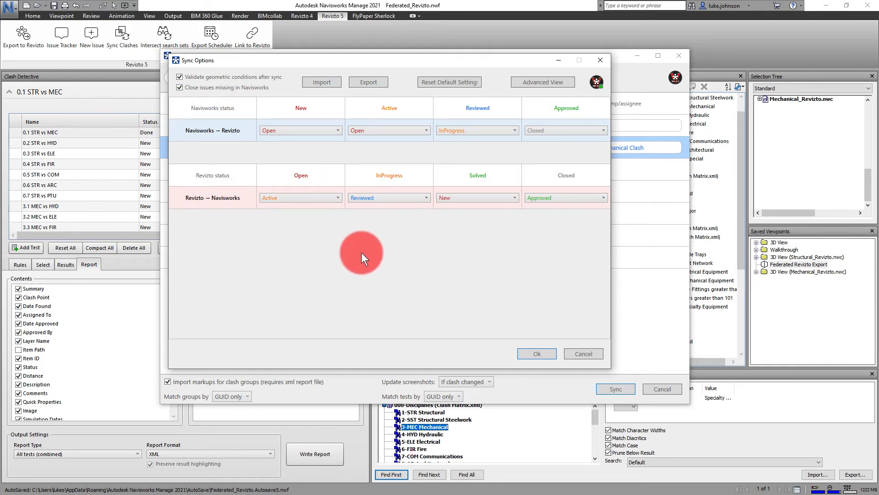
pyautogui.moveTo(372, 62); pyautogui.dragTo(363, 56)
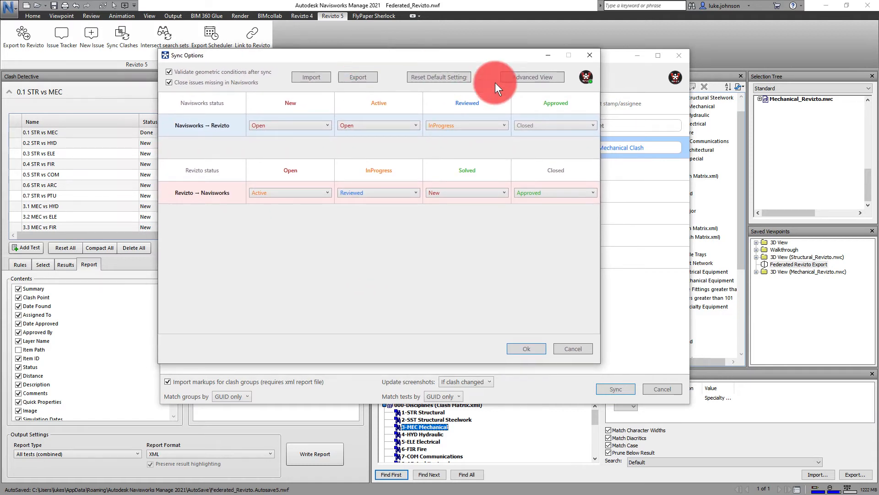
pyautogui.click(528, 79)
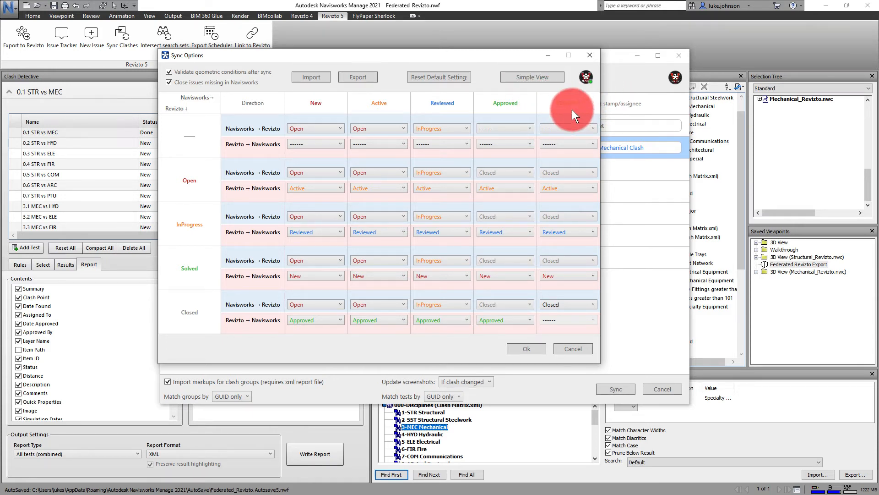
# Step: Import the status mapping file Clash Mapping - Navis to Revizto Only.vimclashopt
pyautogui.click(316, 79)
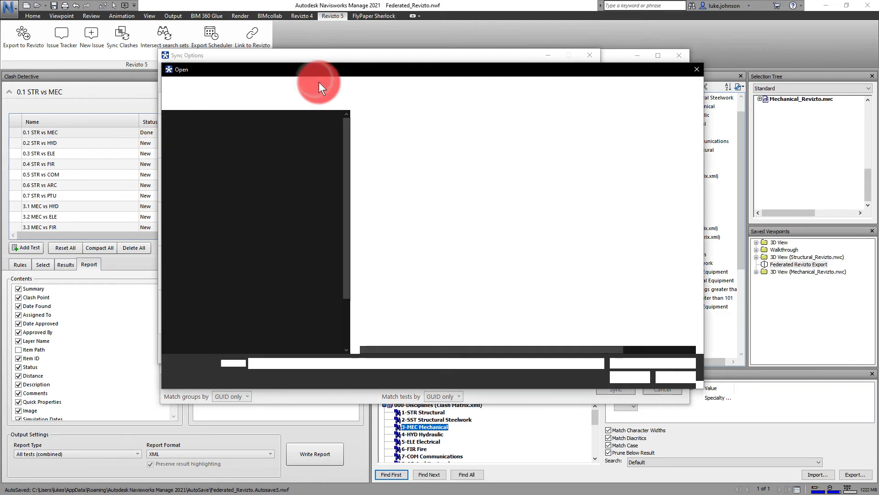
pyautogui.moveTo(355, 71); pyautogui.dragTo(185, 71)
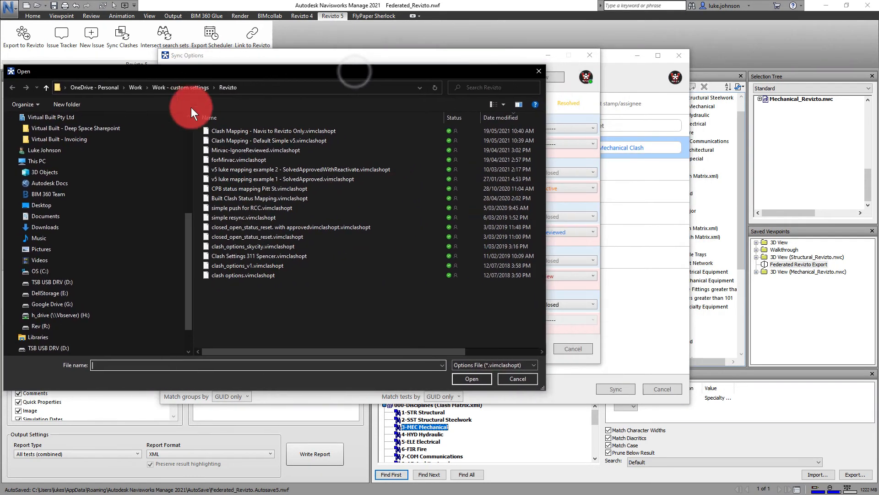
pyautogui.click(300, 131)
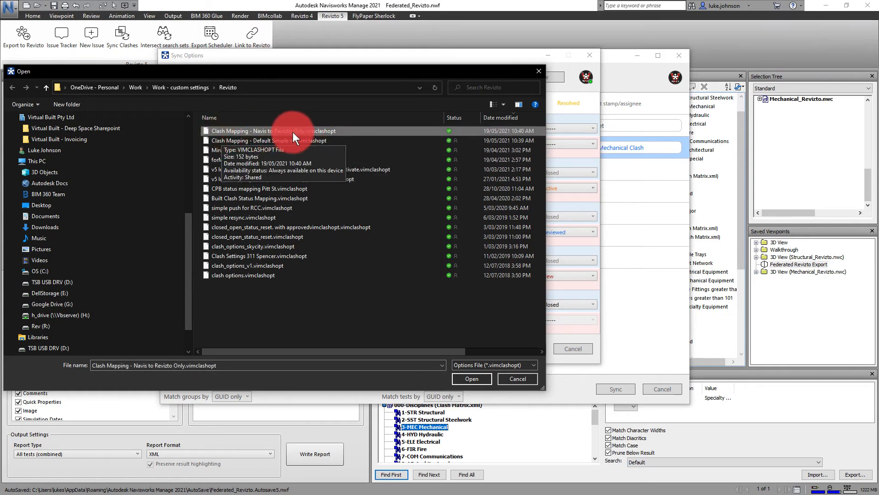
pyautogui.click(480, 376)
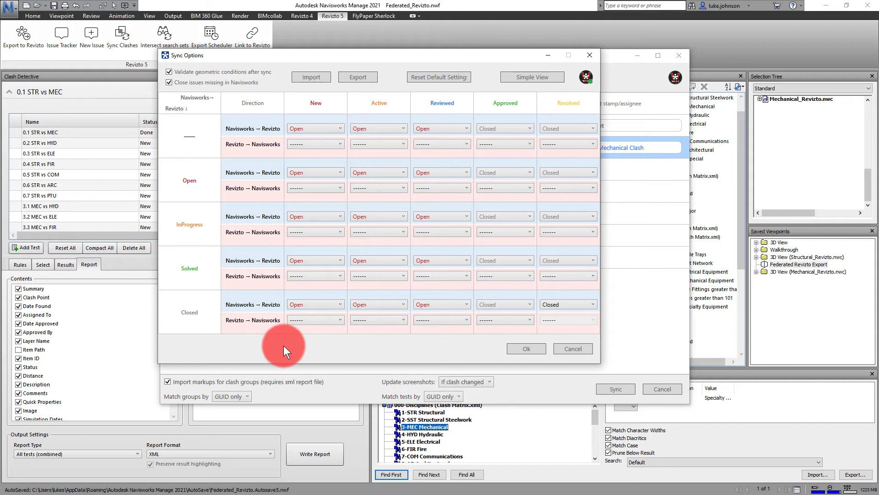
# Step: Import the example 2 SolvedApprovedWithReactivate status mapping file and accept the sync options
pyautogui.click(321, 75)
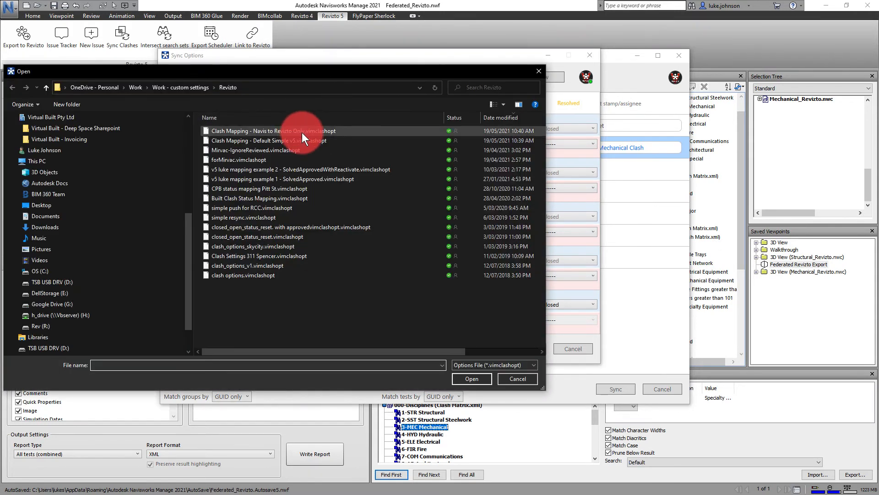
pyautogui.click(300, 141)
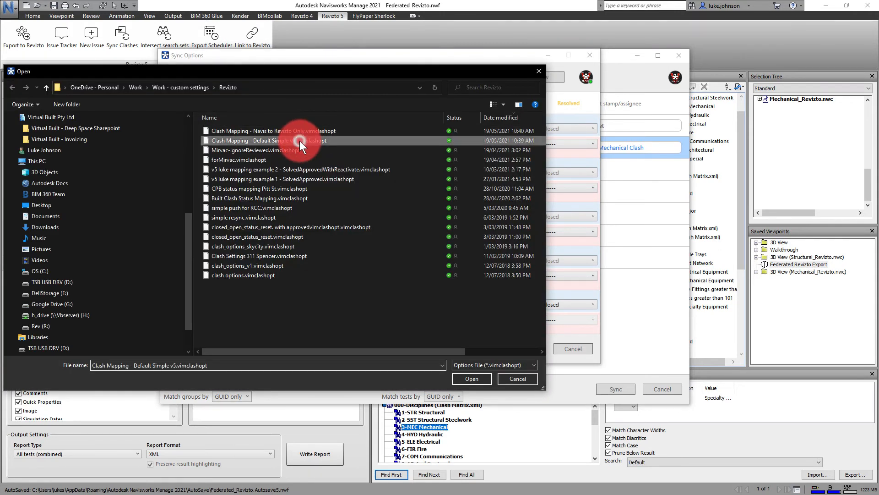
pyautogui.click(276, 172)
pyautogui.click(457, 378)
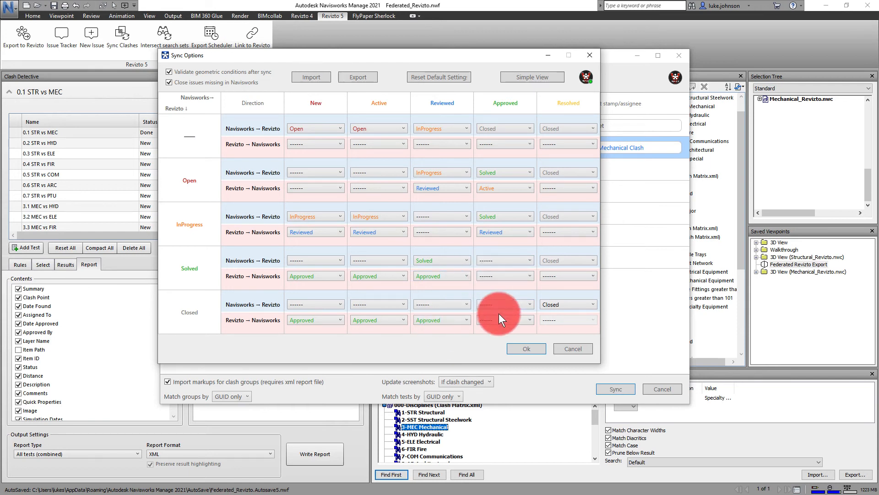
pyautogui.click(518, 347)
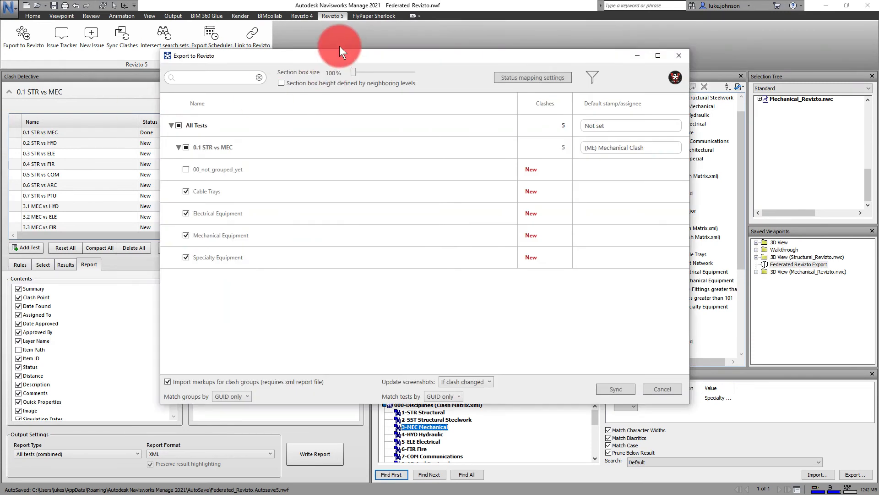
# Step: Sync the included clash groups to Revizto, supplying Federated_Revizto.xml as the Clash Detective report
pyautogui.moveTo(339, 46); pyautogui.dragTo(394, 42)
pyautogui.click(790, 152)
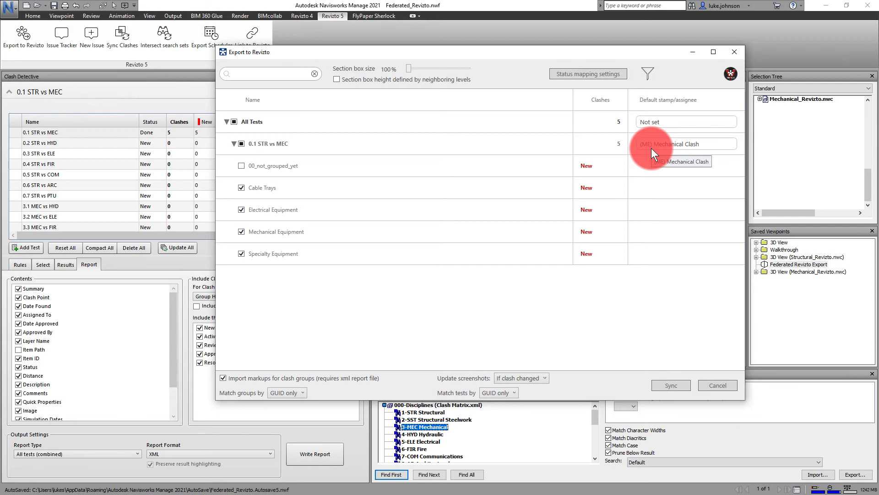
pyautogui.click(499, 393)
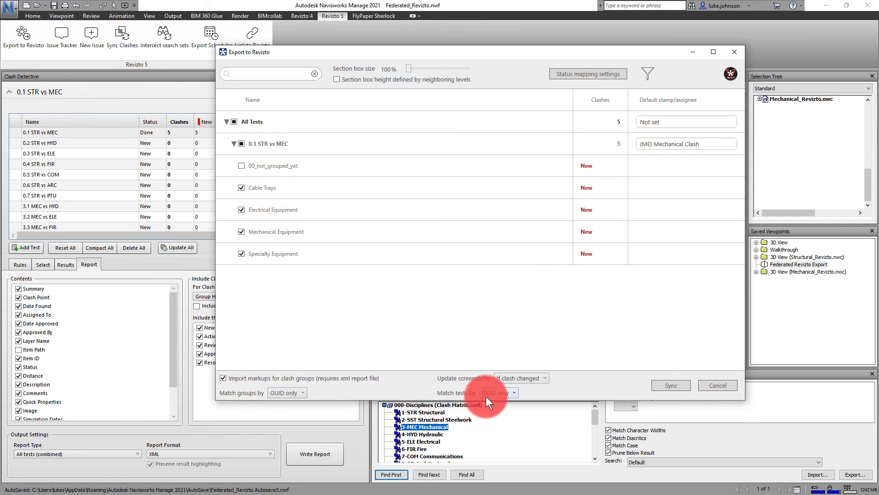
pyautogui.click(683, 384)
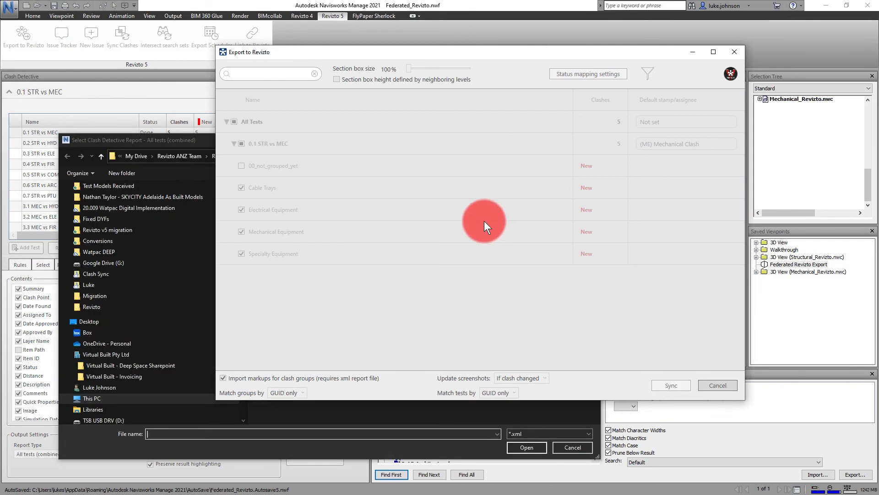
pyautogui.click(158, 136)
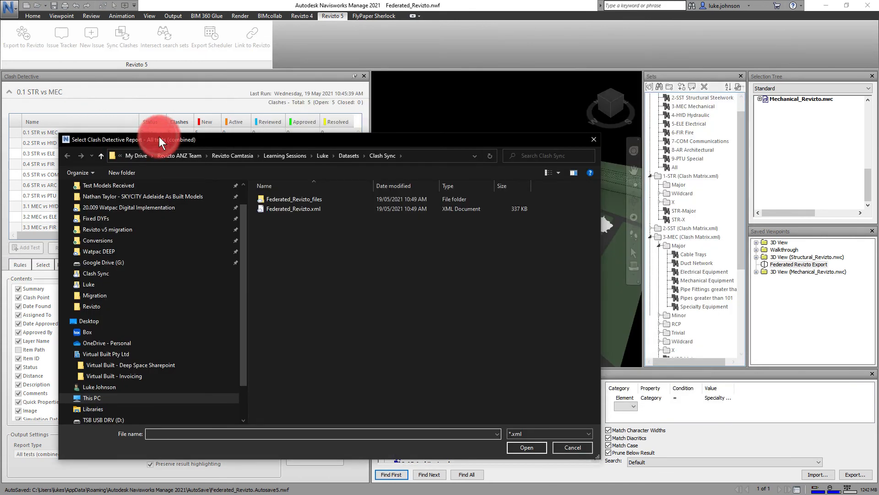
pyautogui.moveTo(325, 139); pyautogui.dragTo(403, 87)
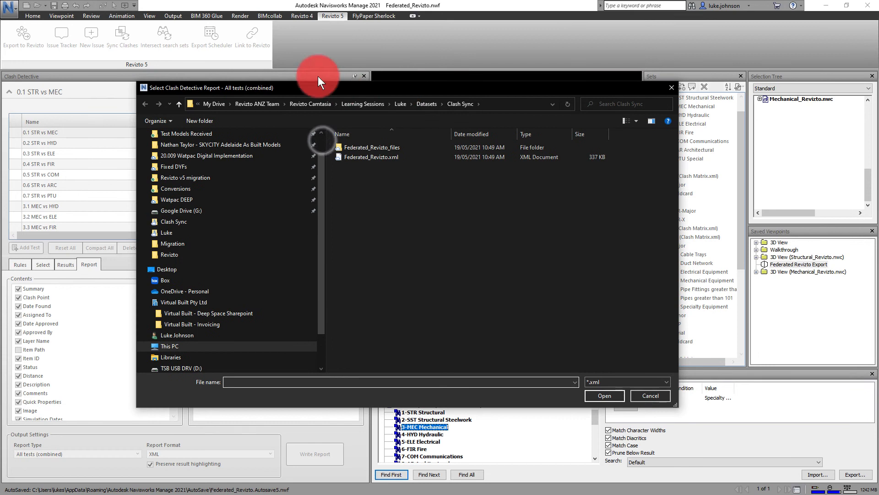
pyautogui.click(370, 156)
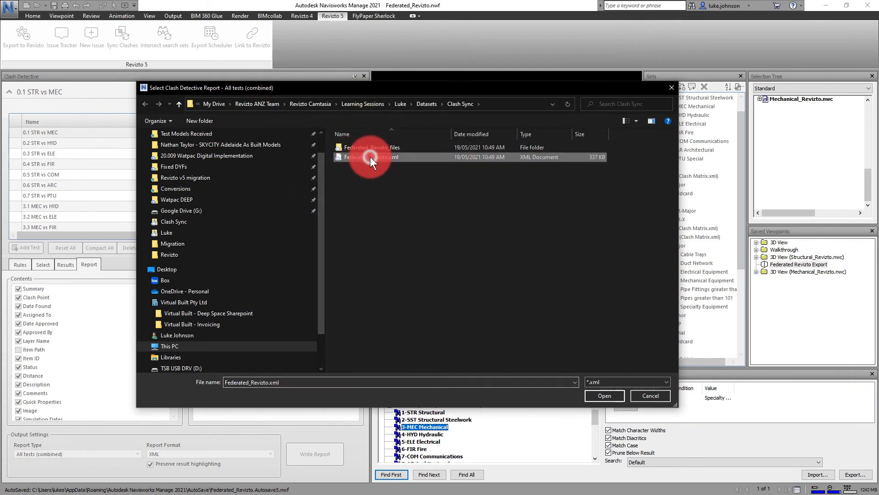
pyautogui.click(607, 400)
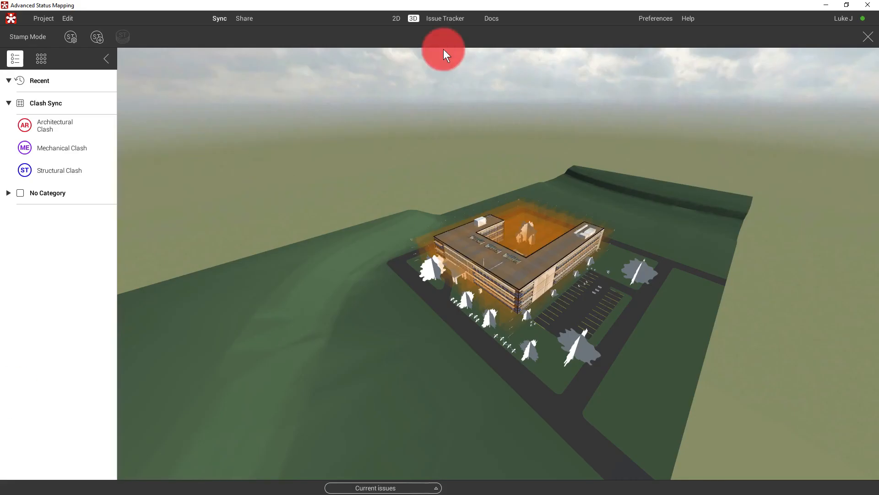
# Step: Switch to Revizto's issue tracker and inspect the synced Specialty Equipment and Mechanical Equipment issues, including the latter's properties
pyautogui.click(458, 17)
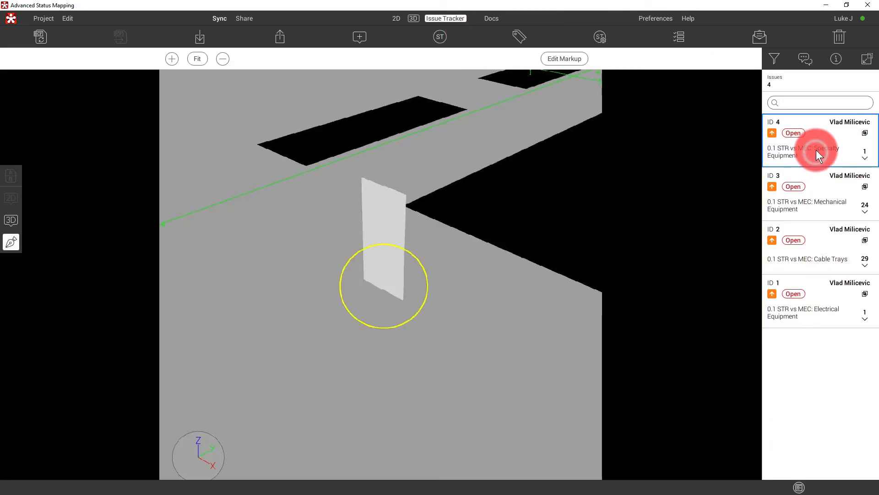
pyautogui.click(820, 192)
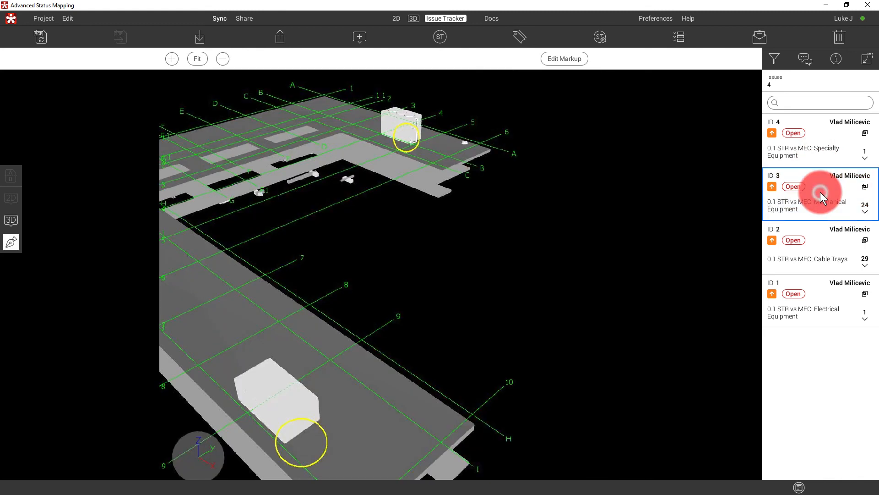
pyautogui.click(866, 211)
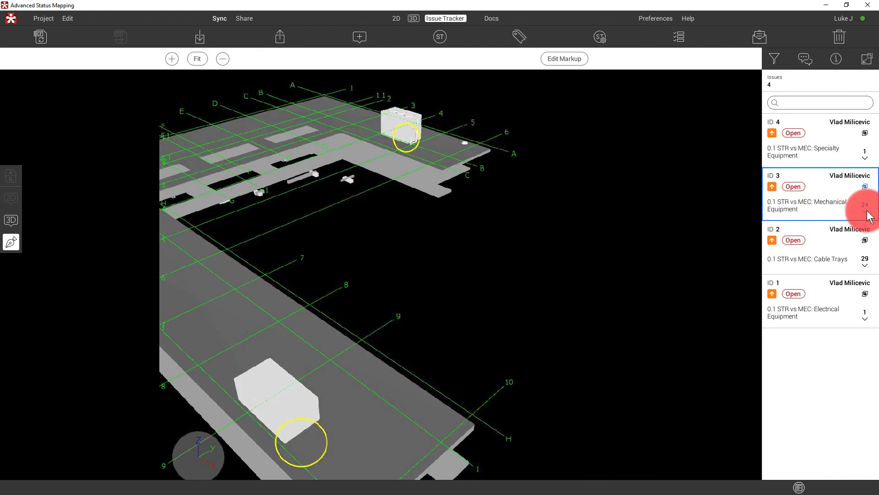
pyautogui.click(794, 182)
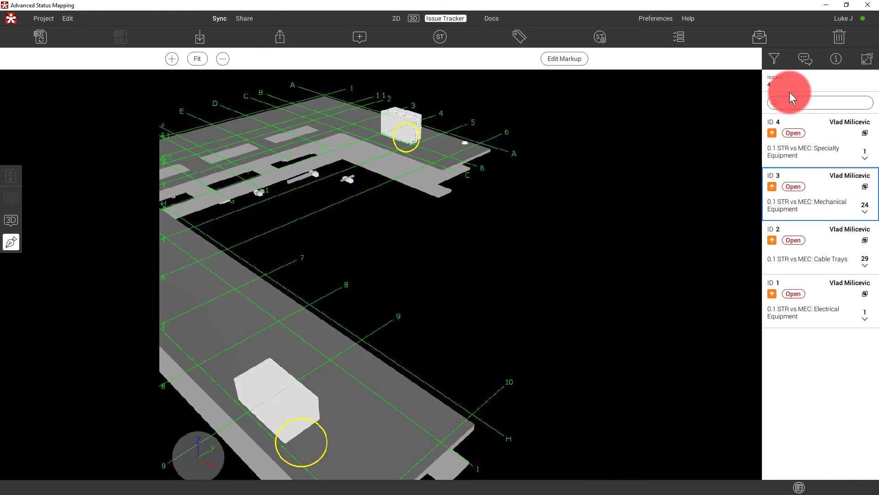
pyautogui.click(841, 58)
pyautogui.click(823, 215)
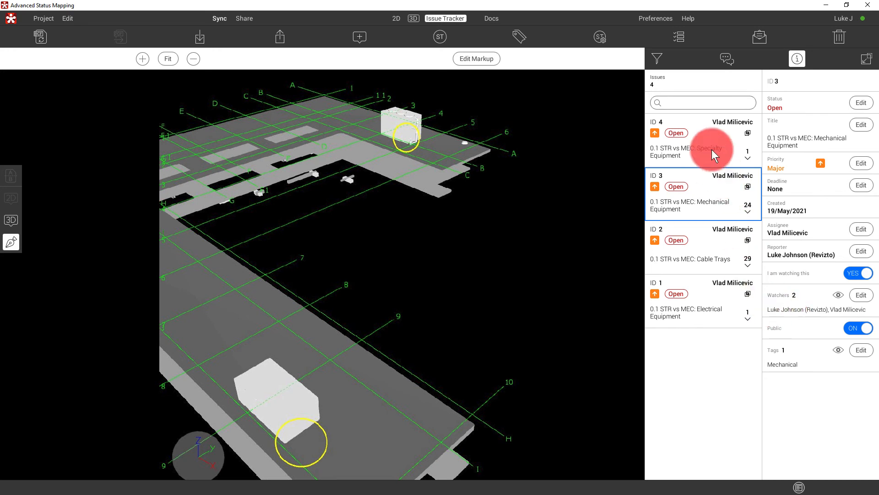
# Step: Show the custom issue filters and remove the status filter that excludes closed issues
pyautogui.click(657, 60)
pyautogui.click(622, 80)
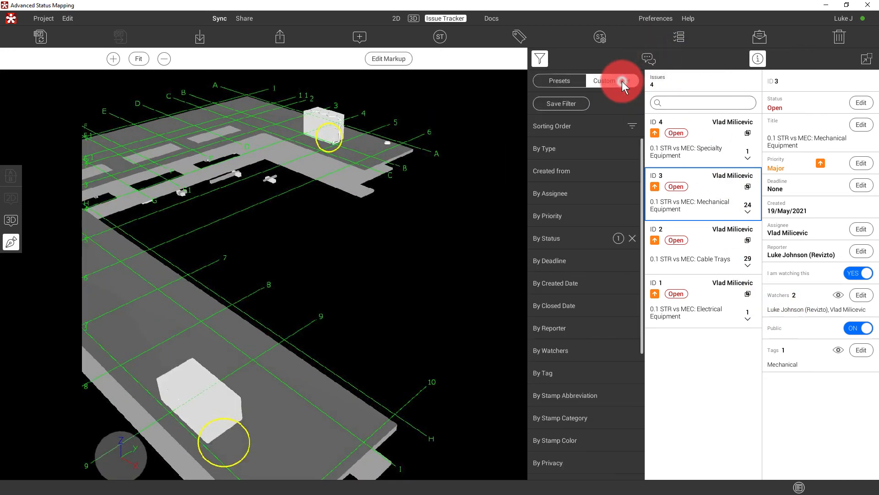
pyautogui.click(625, 238)
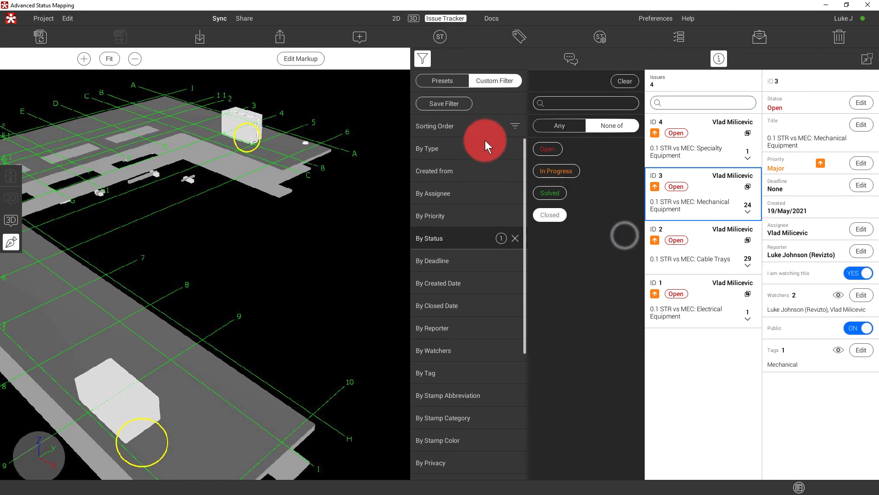
pyautogui.click(515, 238)
# Step: Try filtering the issues by the Clash type and clear that type selection again
pyautogui.click(449, 140)
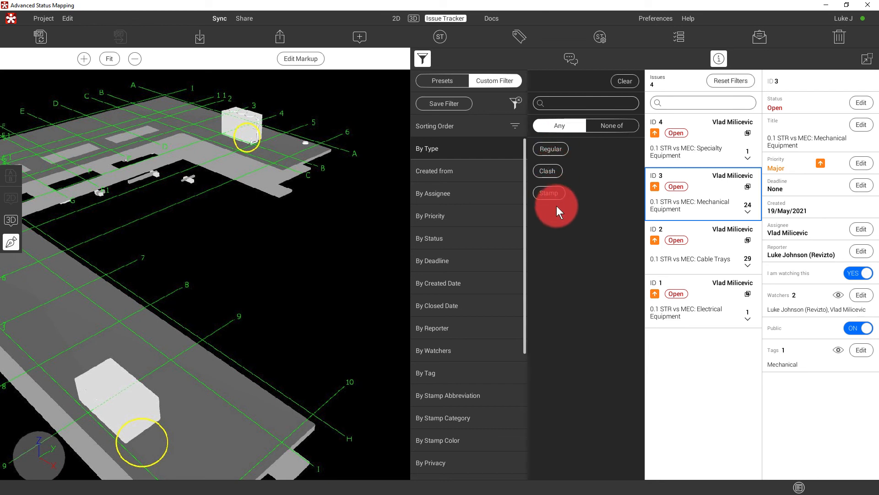
pyautogui.click(556, 180)
pyautogui.click(552, 169)
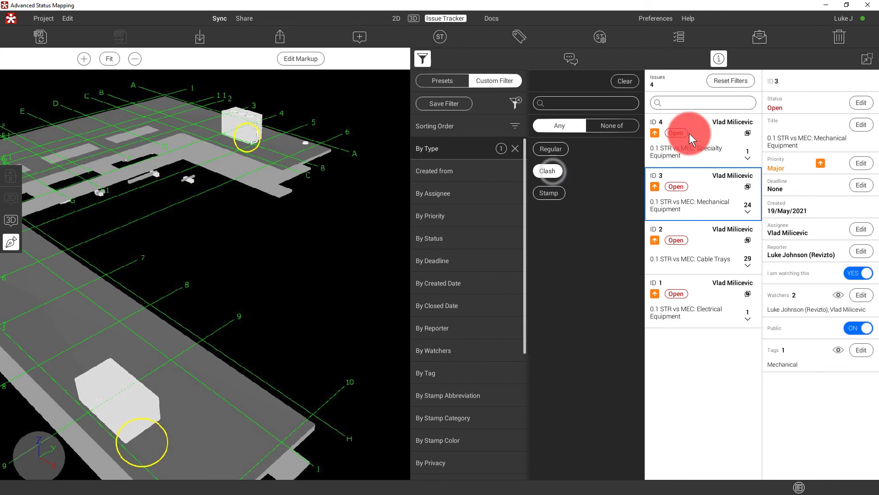
pyautogui.click(547, 175)
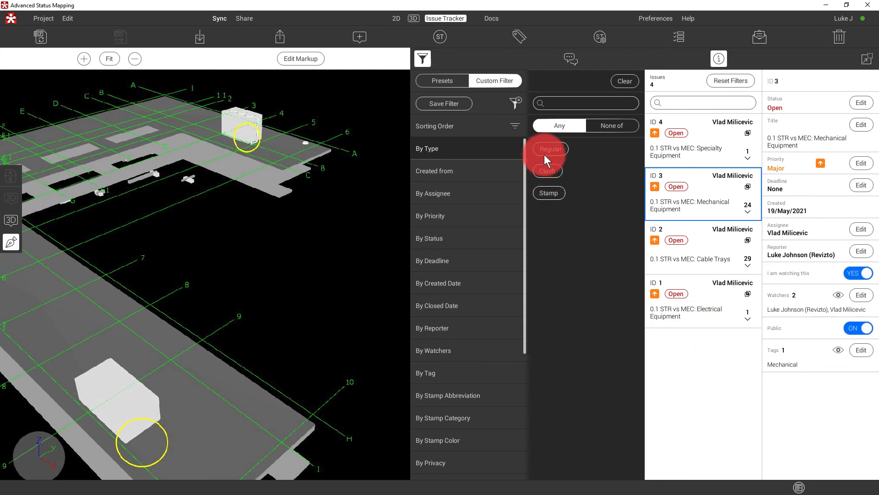
# Step: Open the Specialty Equipment issue and check its status, model view and properties
pyautogui.click(794, 262)
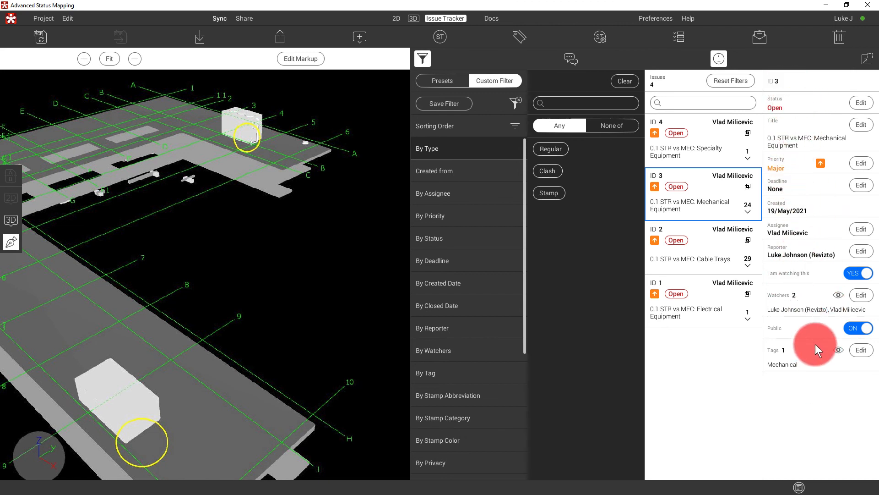
pyautogui.click(686, 158)
pyautogui.click(740, 124)
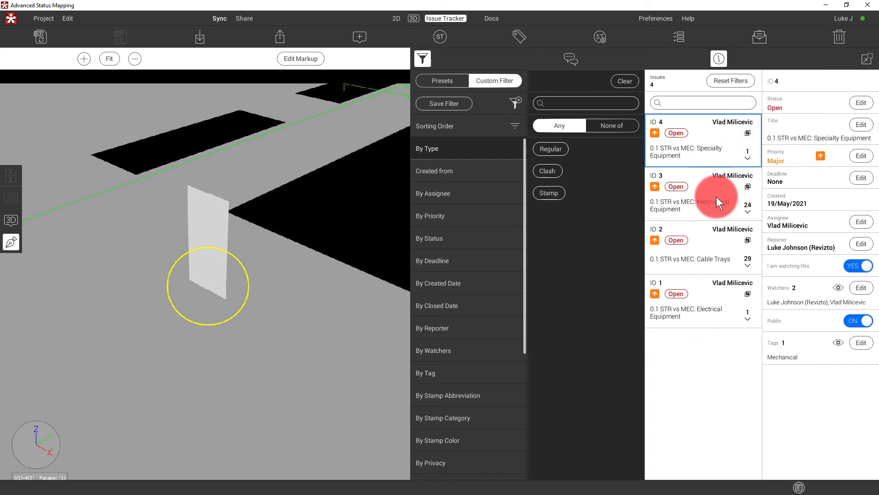
# Step: Set the Mechanical Equipment issue's status to In Progress and the Cable Trays issue's status to Solved
pyautogui.click(683, 179)
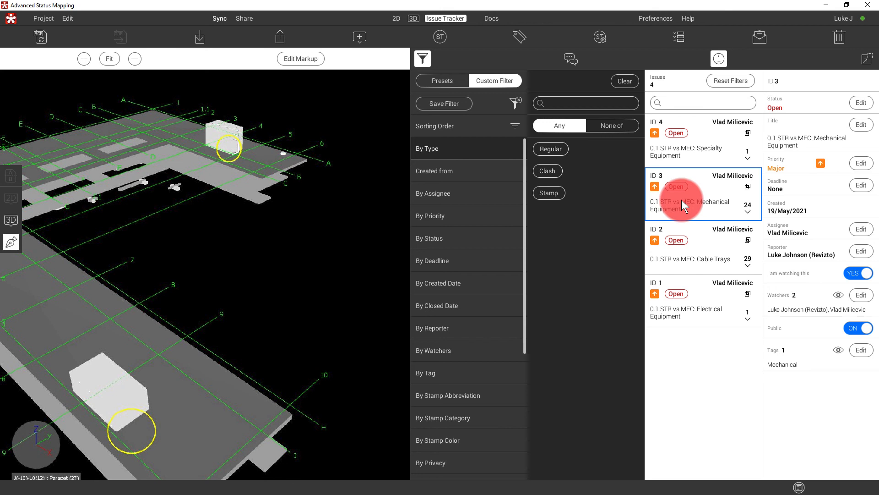
pyautogui.click(855, 105)
pyautogui.click(786, 122)
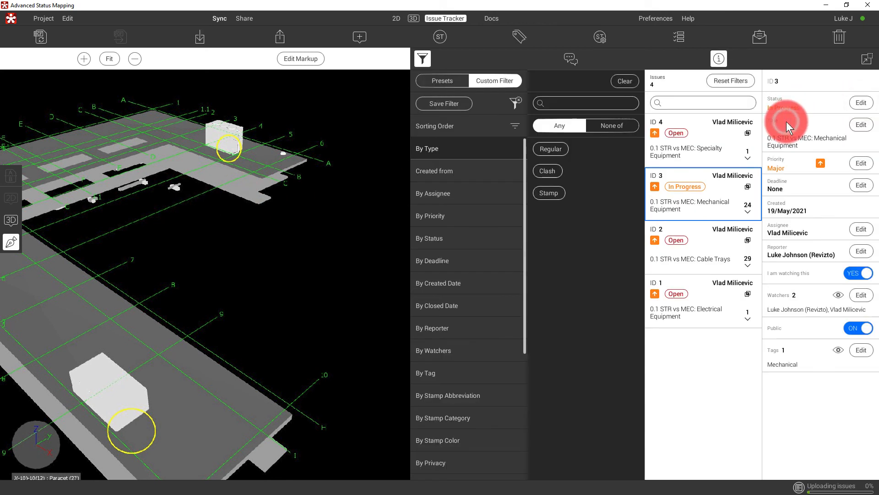
pyautogui.click(691, 247)
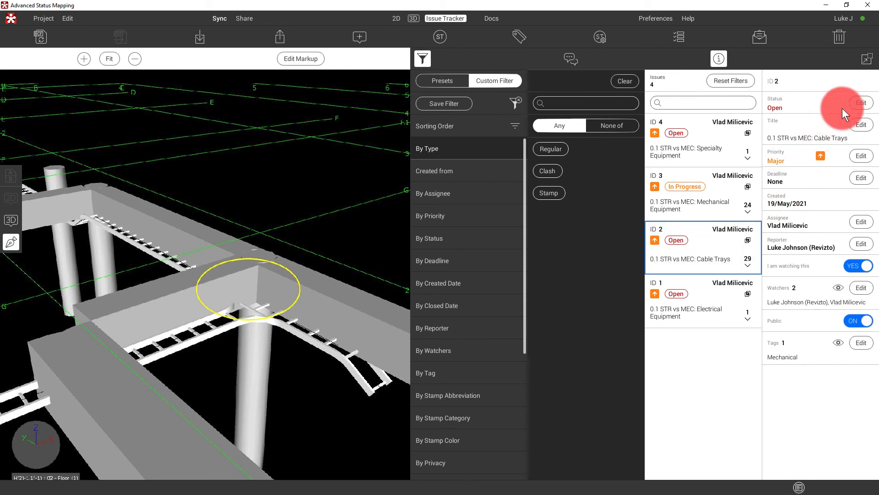
pyautogui.click(853, 100)
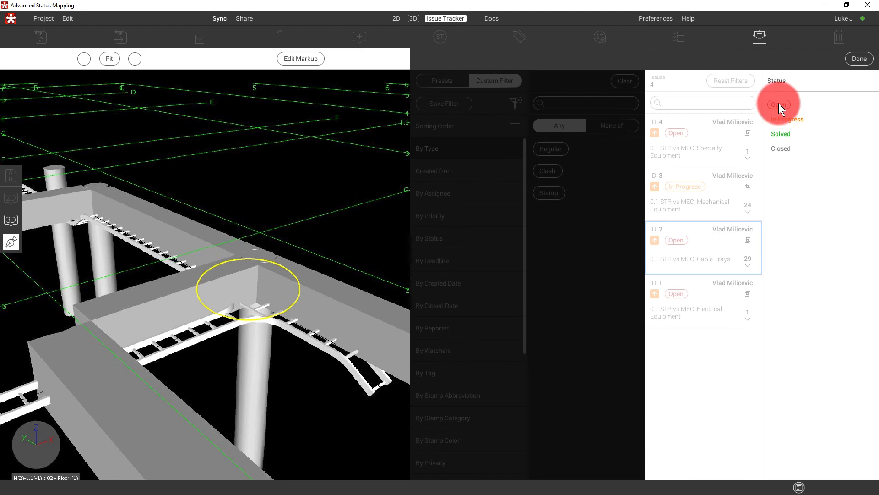
pyautogui.click(782, 133)
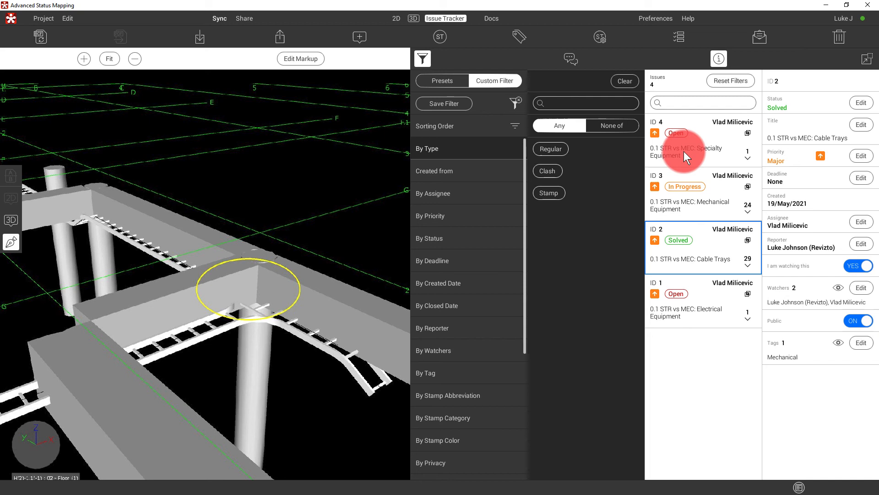
# Step: Switch to Navisworks and review the Cable Trays, Electrical Equipment and Mechanical Equipment groups in the 0.1 STR vs MEC clash results
pyautogui.hotkey('alt', 'Tab')
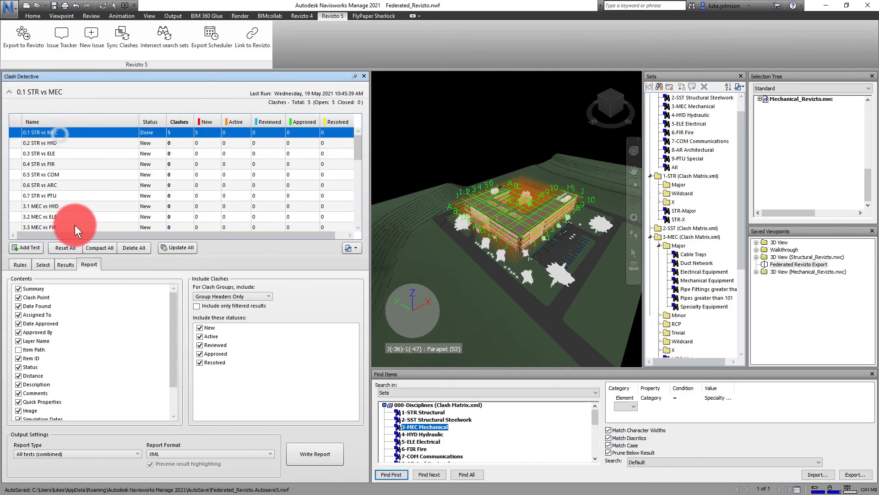
pyautogui.click(44, 264)
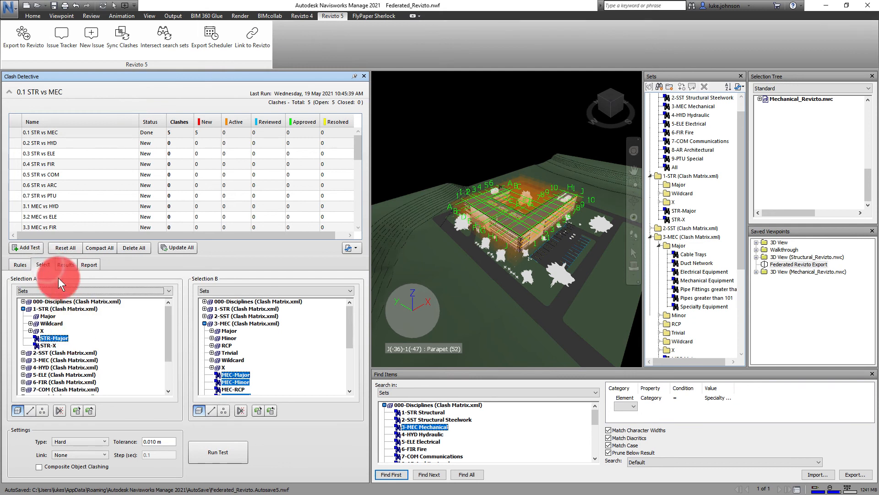
pyautogui.click(65, 264)
pyautogui.click(59, 320)
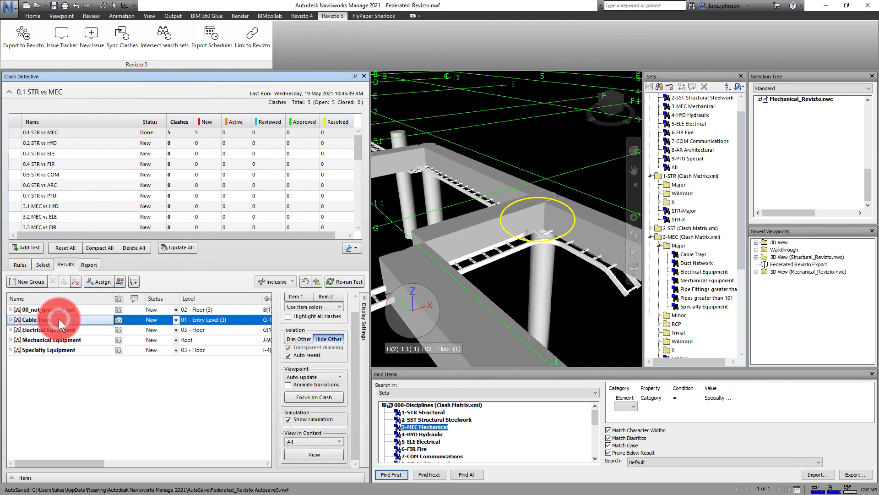
pyautogui.click(17, 248)
pyautogui.click(55, 330)
pyautogui.click(54, 339)
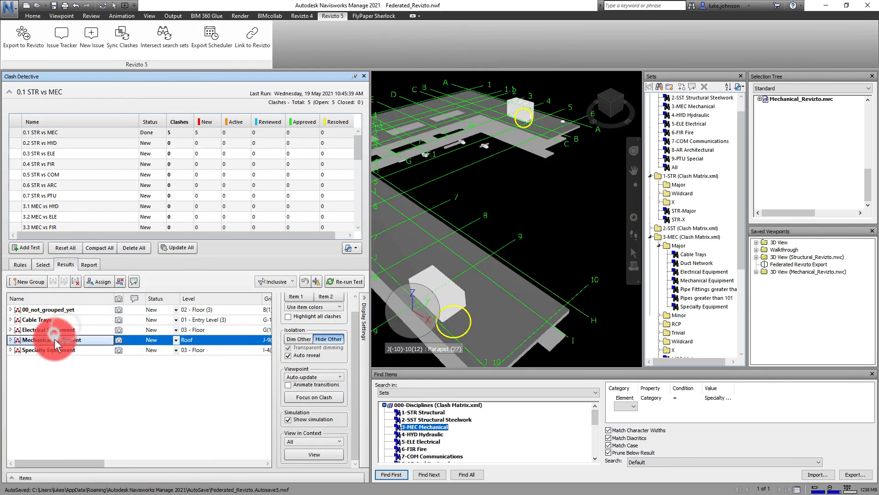
# Step: Move the clashing Specialty Equipment element away from its clash location over to the floor opening, and deselect it
pyautogui.click(55, 349)
pyautogui.click(499, 172)
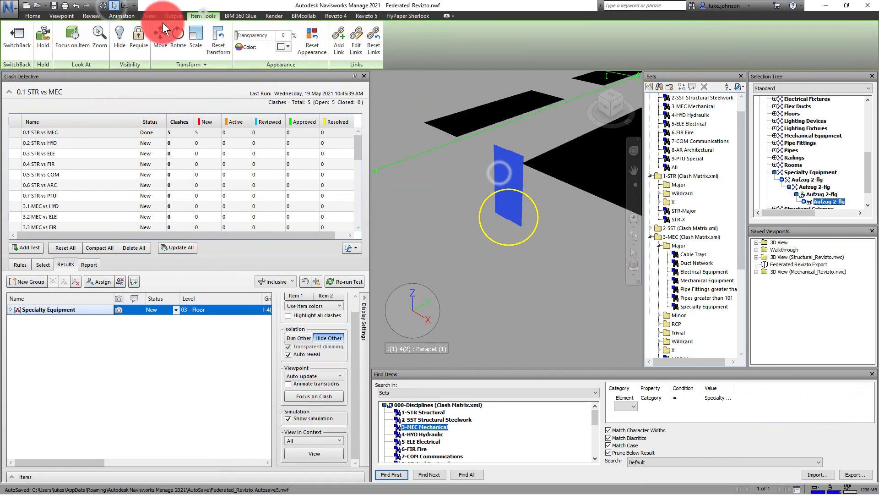
pyautogui.click(160, 39)
pyautogui.moveTo(510, 192); pyautogui.dragTo(621, 144)
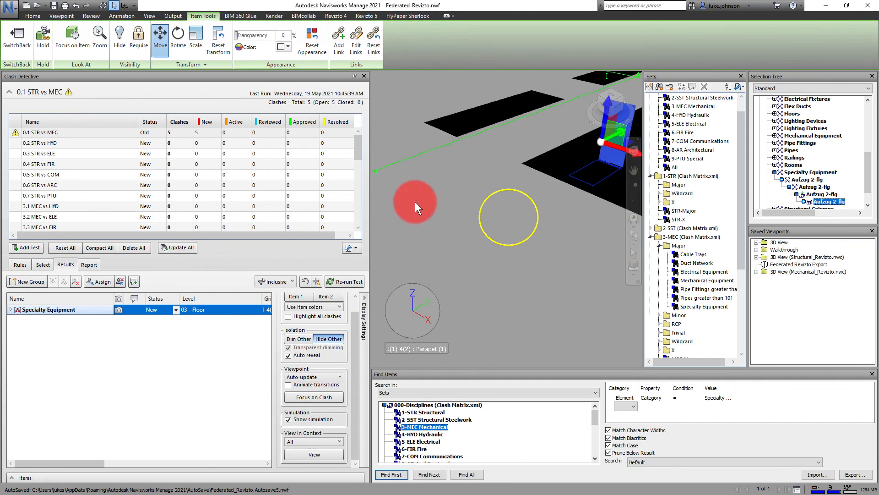
pyautogui.scroll(-1, 415, 201)
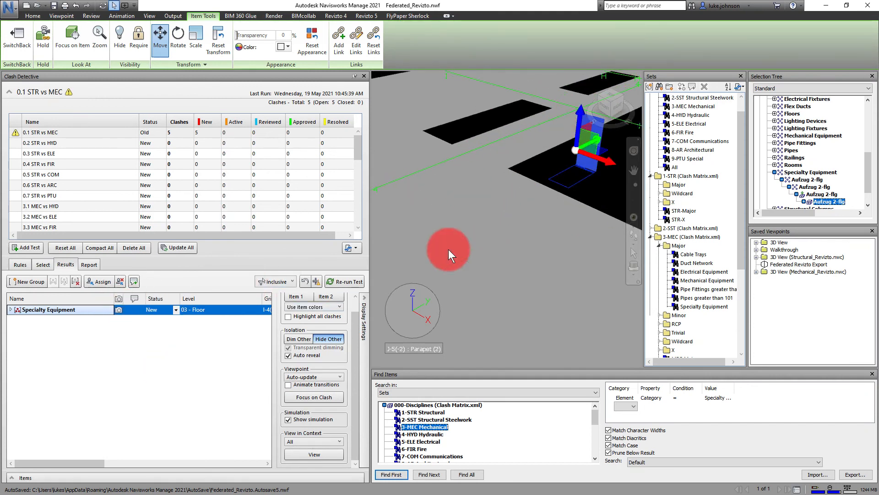
pyautogui.click(550, 147)
pyautogui.click(100, 427)
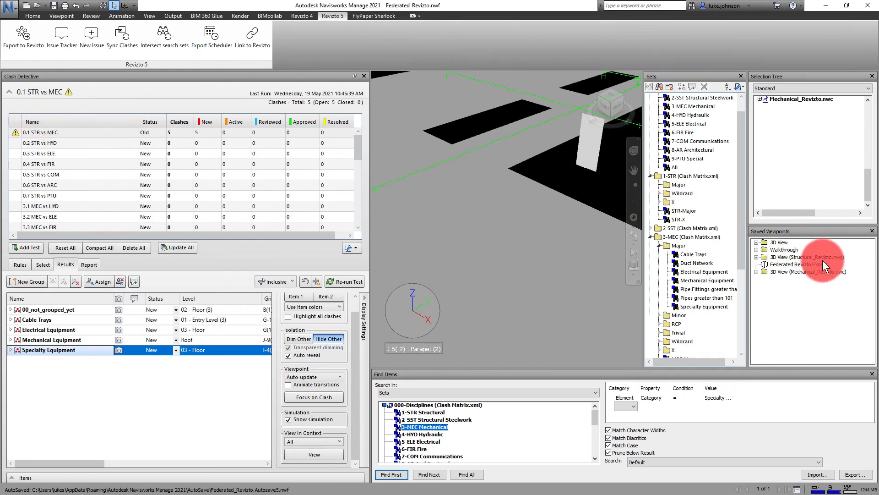
# Step: Restore the Federated Revizto Export viewpoint, re-run the 0.1 STR vs MEC clash test and check the Specialty Equipment group
pyautogui.click(799, 265)
pyautogui.rightClick(54, 133)
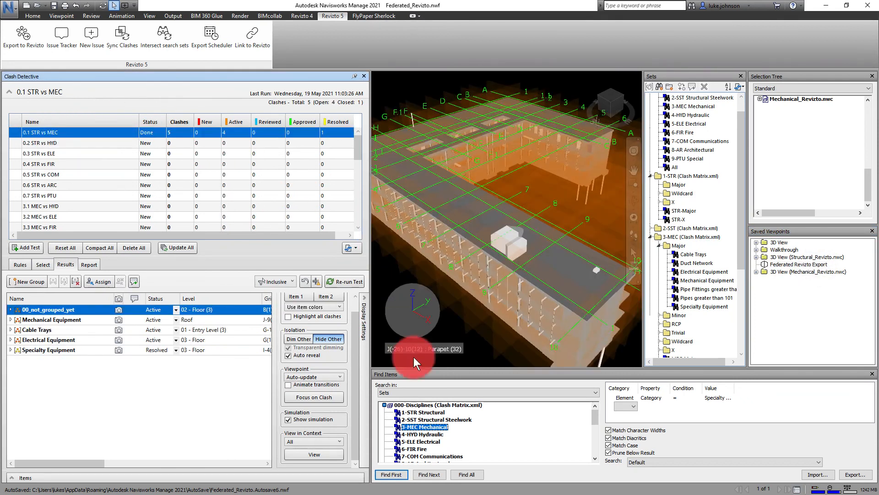
pyautogui.click(57, 351)
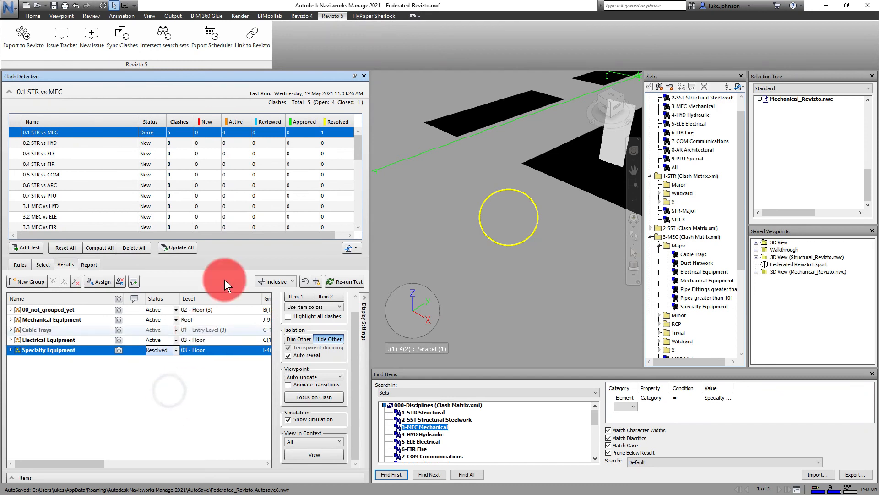
# Step: Sync the 0.1 STR vs MEC clash groups to Revizto again with screenshot updating set to No
pyautogui.click(128, 37)
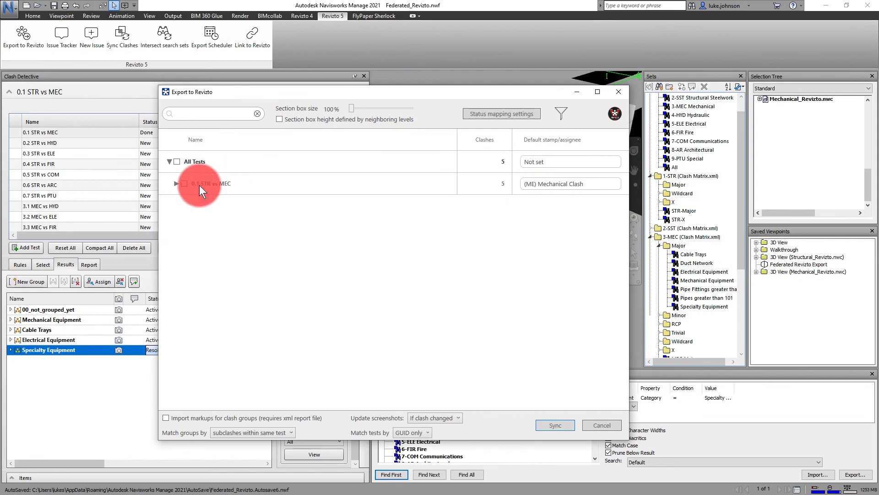
pyautogui.click(177, 184)
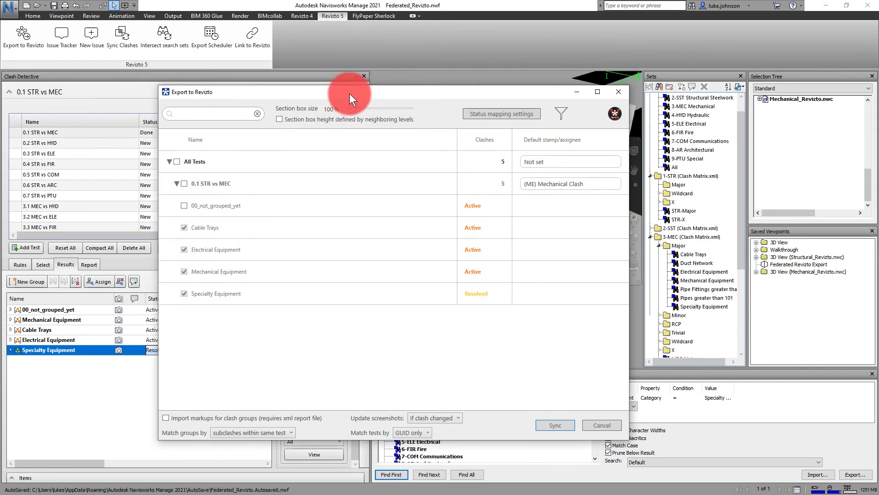
pyautogui.moveTo(350, 94); pyautogui.dragTo(376, 55)
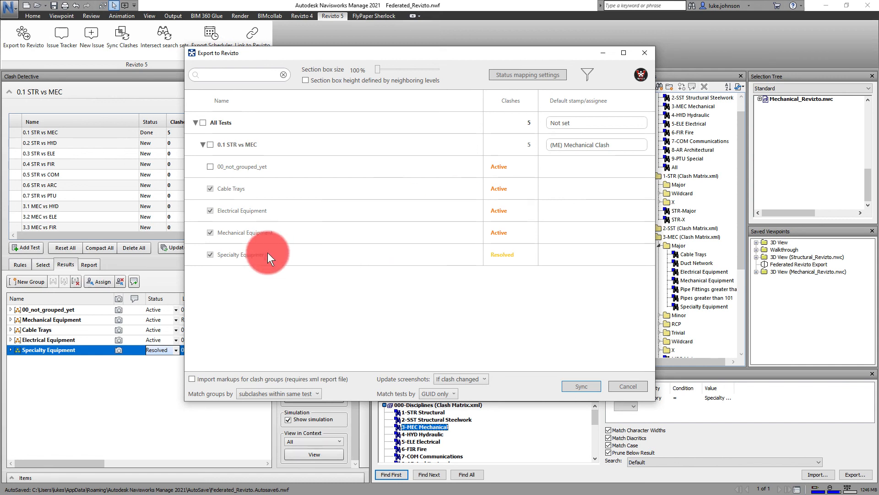
pyautogui.click(468, 379)
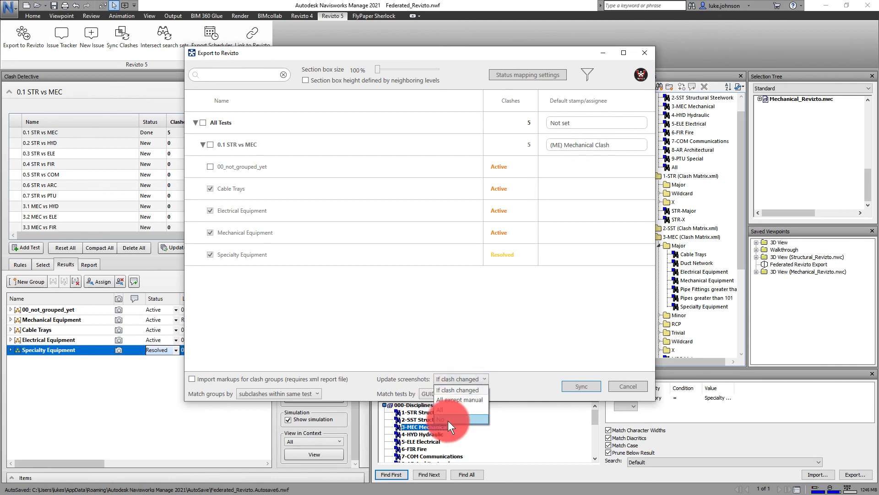
pyautogui.click(447, 418)
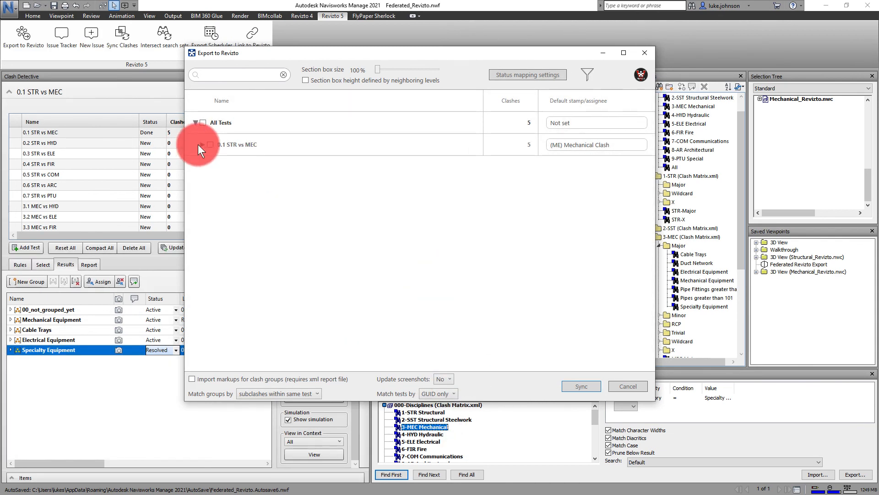
pyautogui.click(203, 146)
pyautogui.click(202, 145)
pyautogui.click(572, 387)
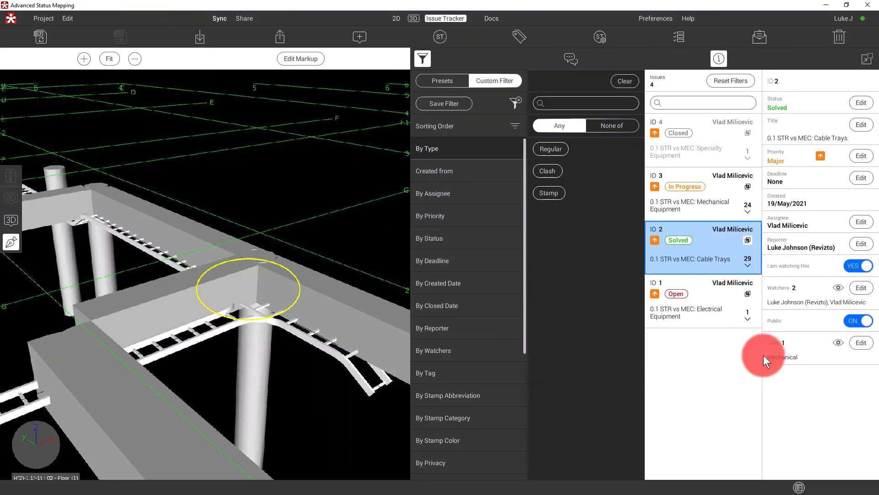
# Step: Check the Specialty Equipment issue in Revizto, then switch to Navisworks and examine the synced statuses of the other clash groups
pyautogui.click(695, 153)
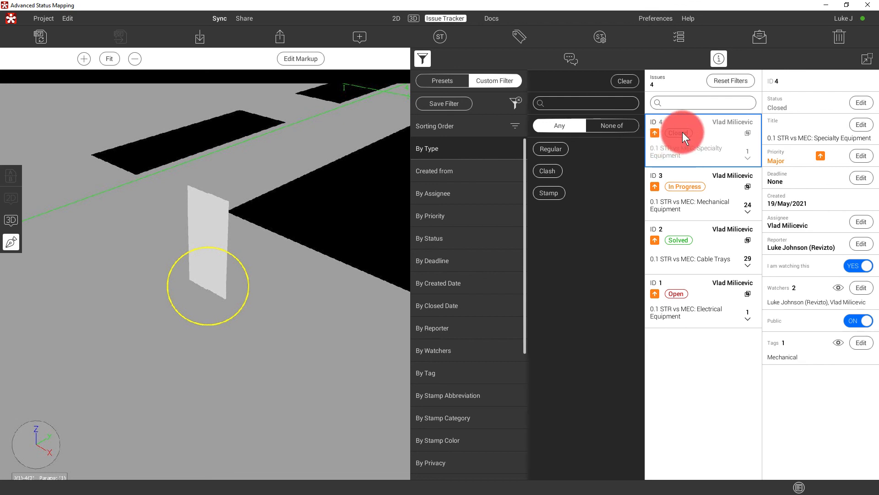
pyautogui.hotkey('alt', 'Tab')
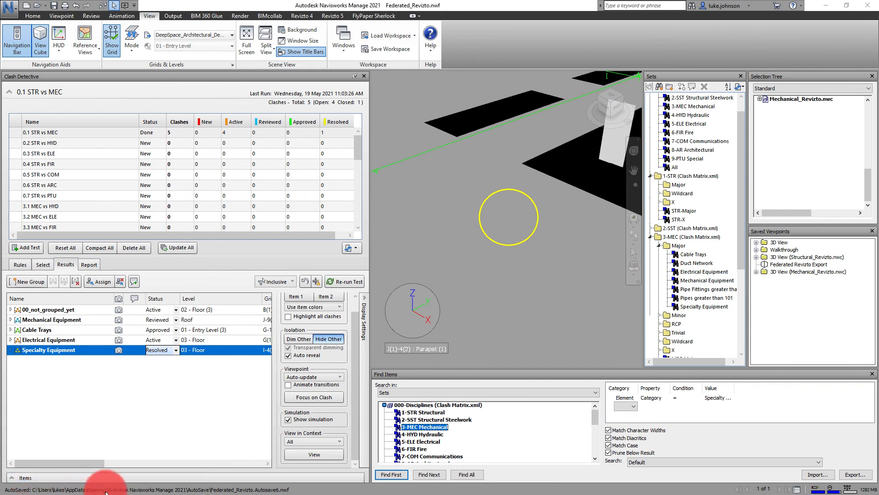
pyautogui.click(45, 341)
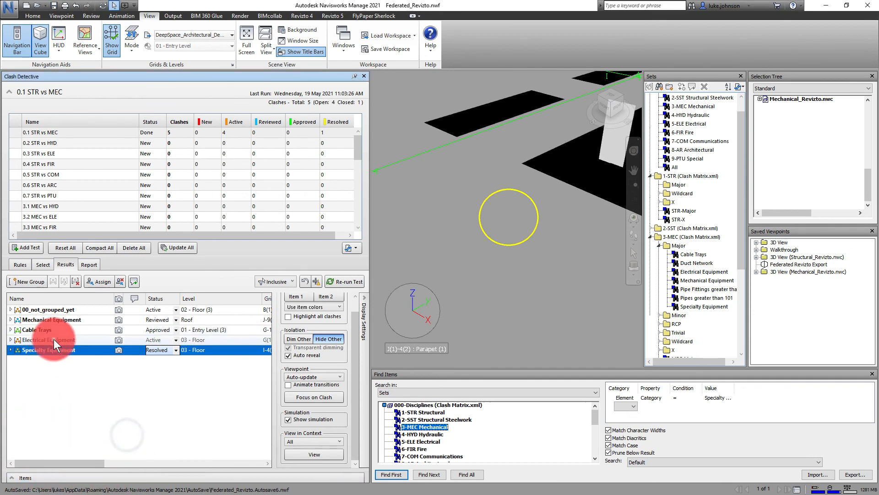
pyautogui.click(58, 330)
pyautogui.click(60, 321)
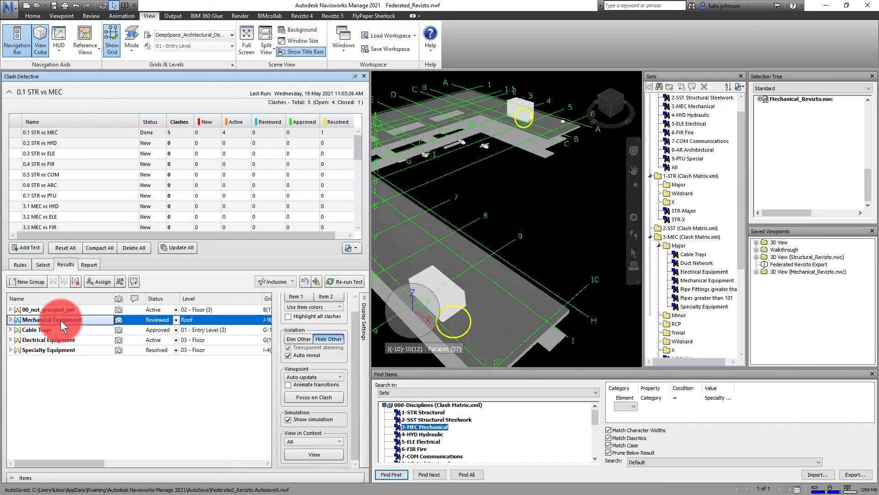
# Step: Place the Revizto window beside Clash Detective and compare the Mechanical Equipment and Cable Trays issue statuses with their clash groups
pyautogui.hotkey('alt', 'Tab')
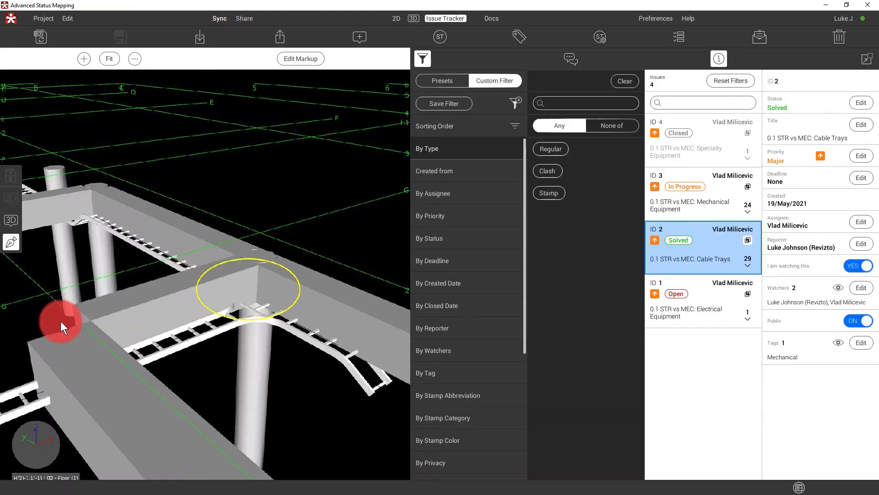
pyautogui.doubleClick(653, 1)
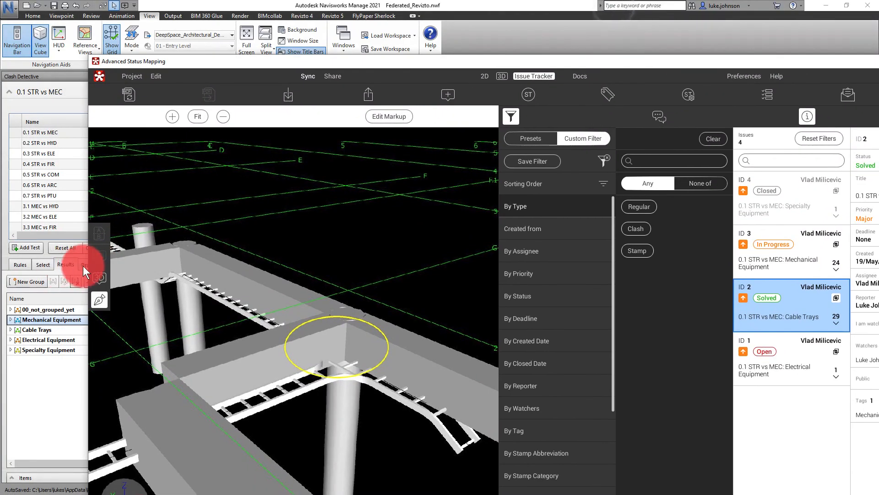
pyautogui.moveTo(91, 270); pyautogui.dragTo(465, 227)
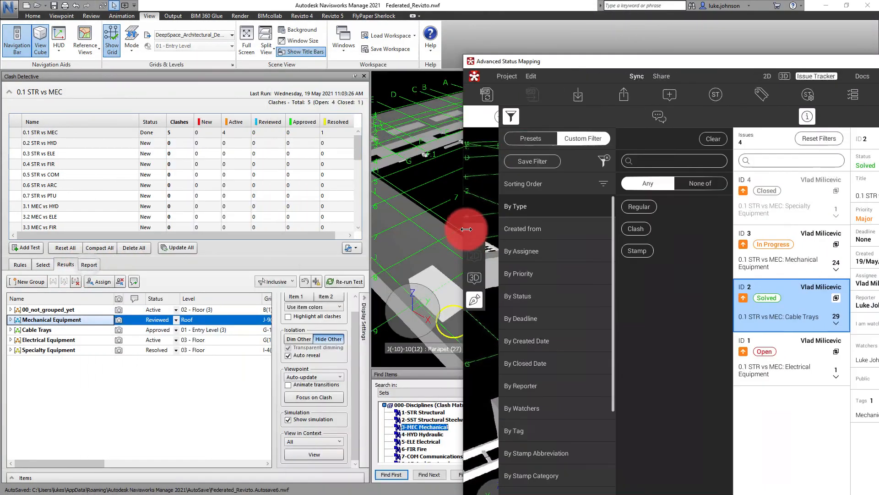
pyautogui.moveTo(580, 64); pyautogui.dragTo(473, 43)
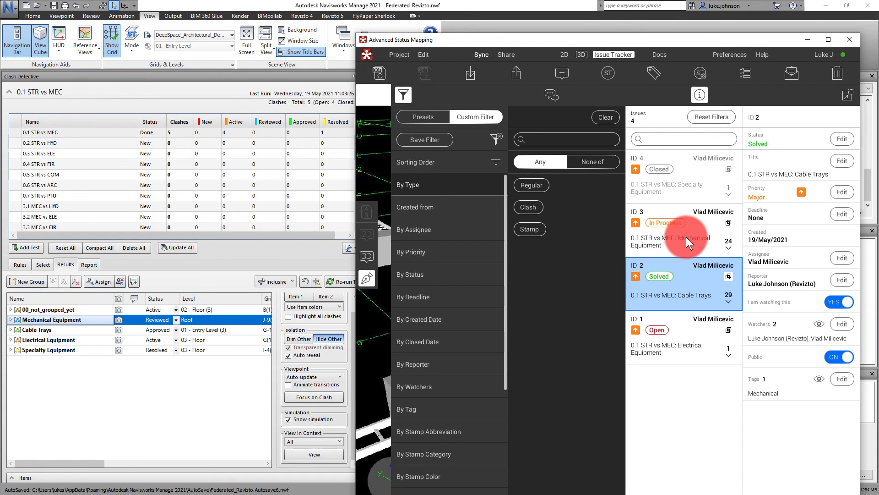
pyautogui.click(675, 224)
pyautogui.click(677, 270)
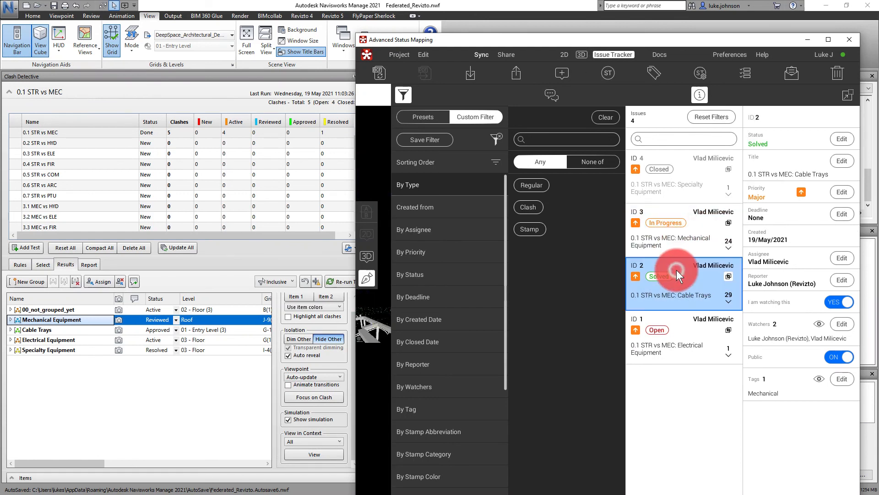
pyautogui.click(46, 329)
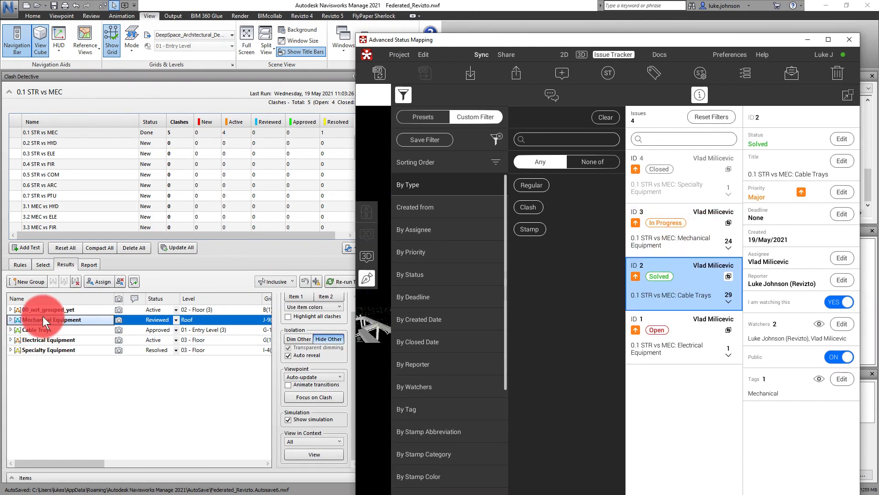
pyautogui.click(56, 331)
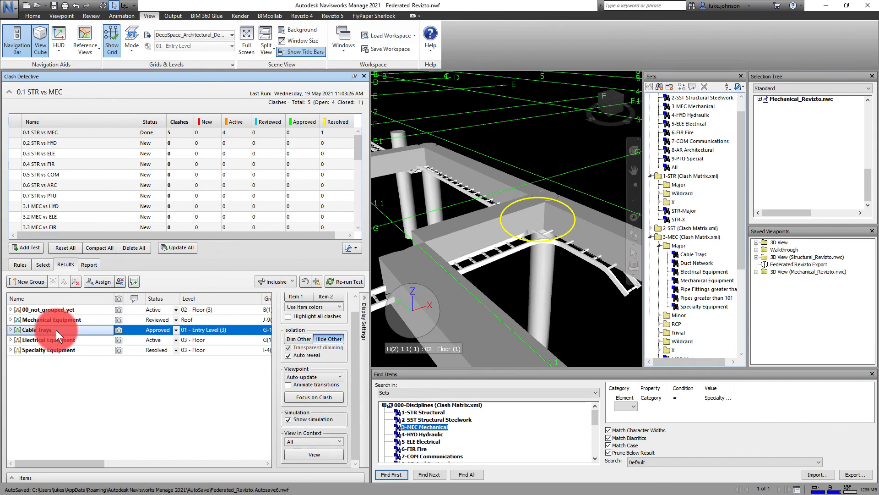
# Step: Return to Revizto, maximize its window and reset the issue filters
pyautogui.hotkey('alt', 'Tab')
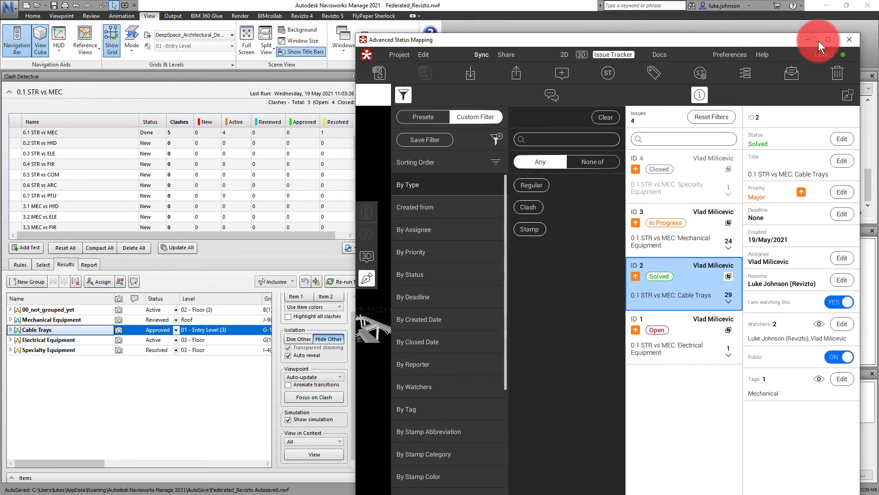
pyautogui.click(827, 40)
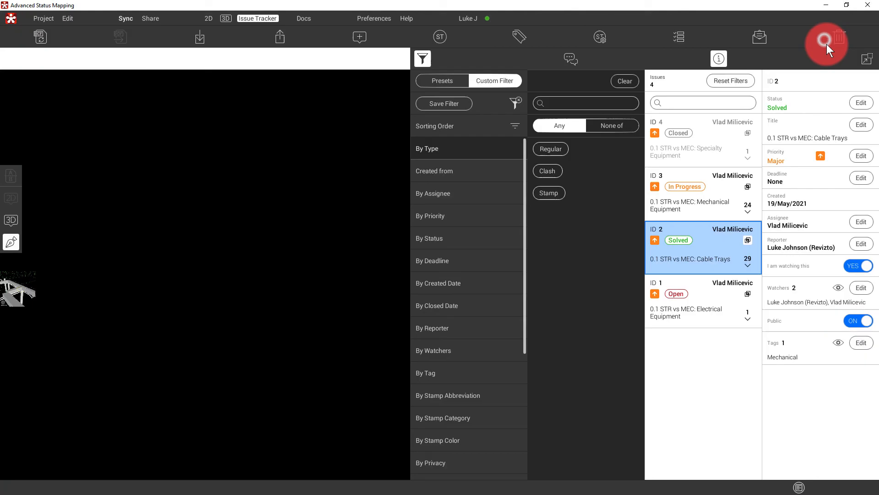
pyautogui.click(727, 81)
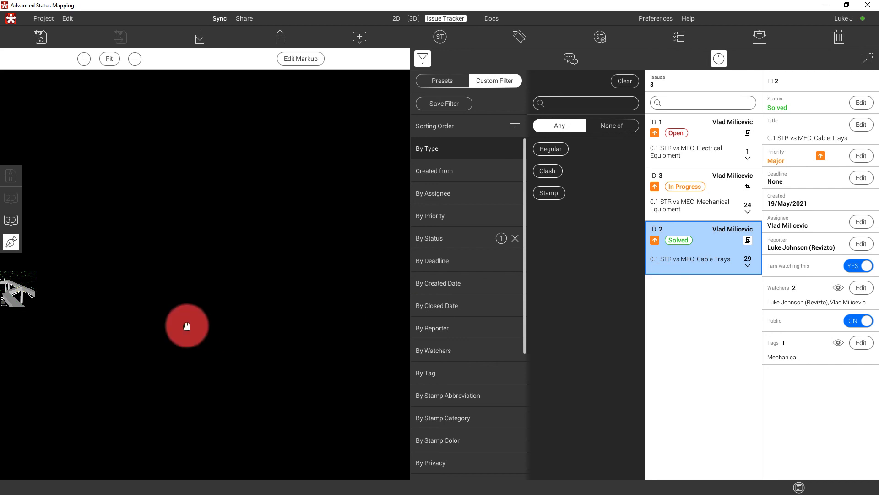